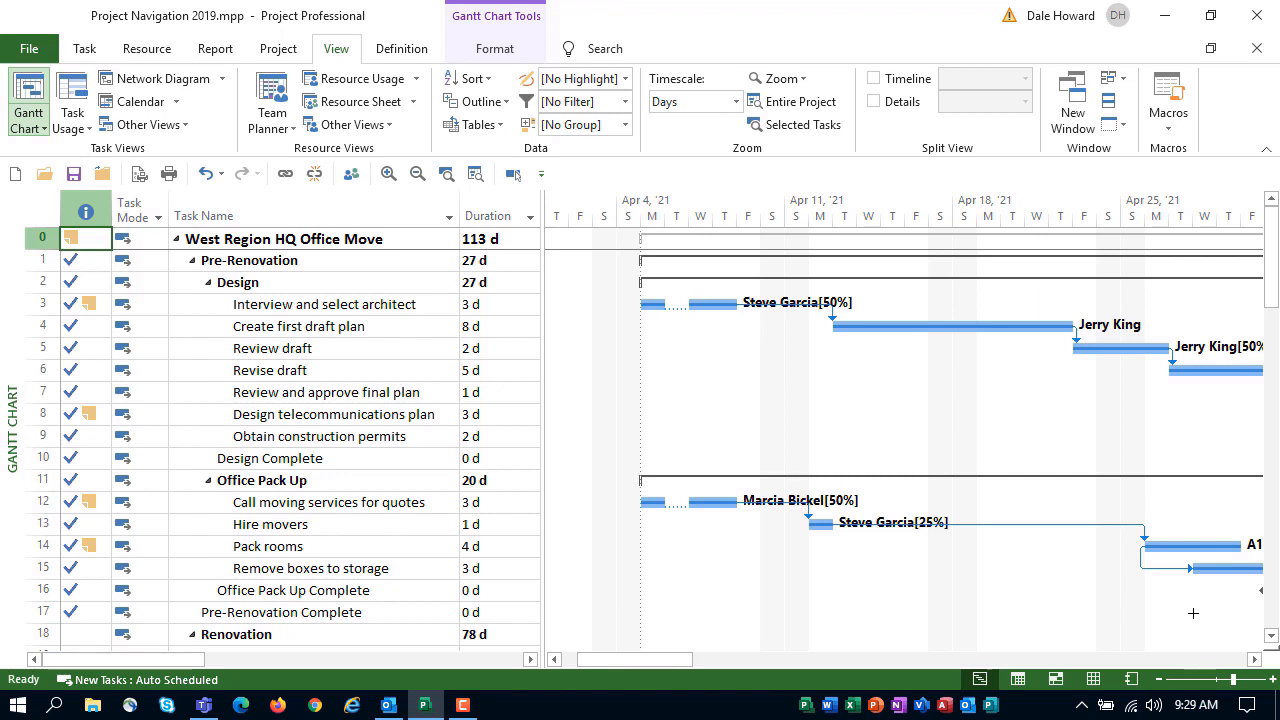
Examine the Pre-Renovation, Design and Office Pack Up summary tasks in the Gantt Chart's task list
left_click(250, 262)
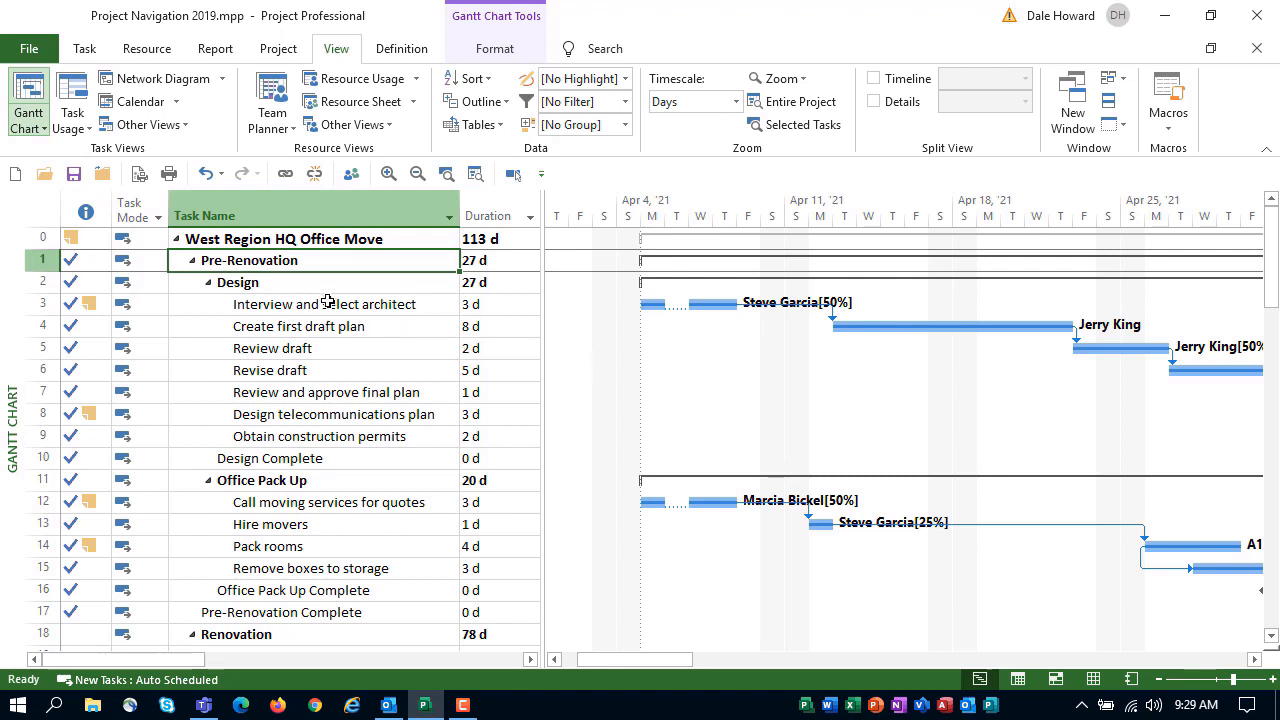
left_click(283, 282)
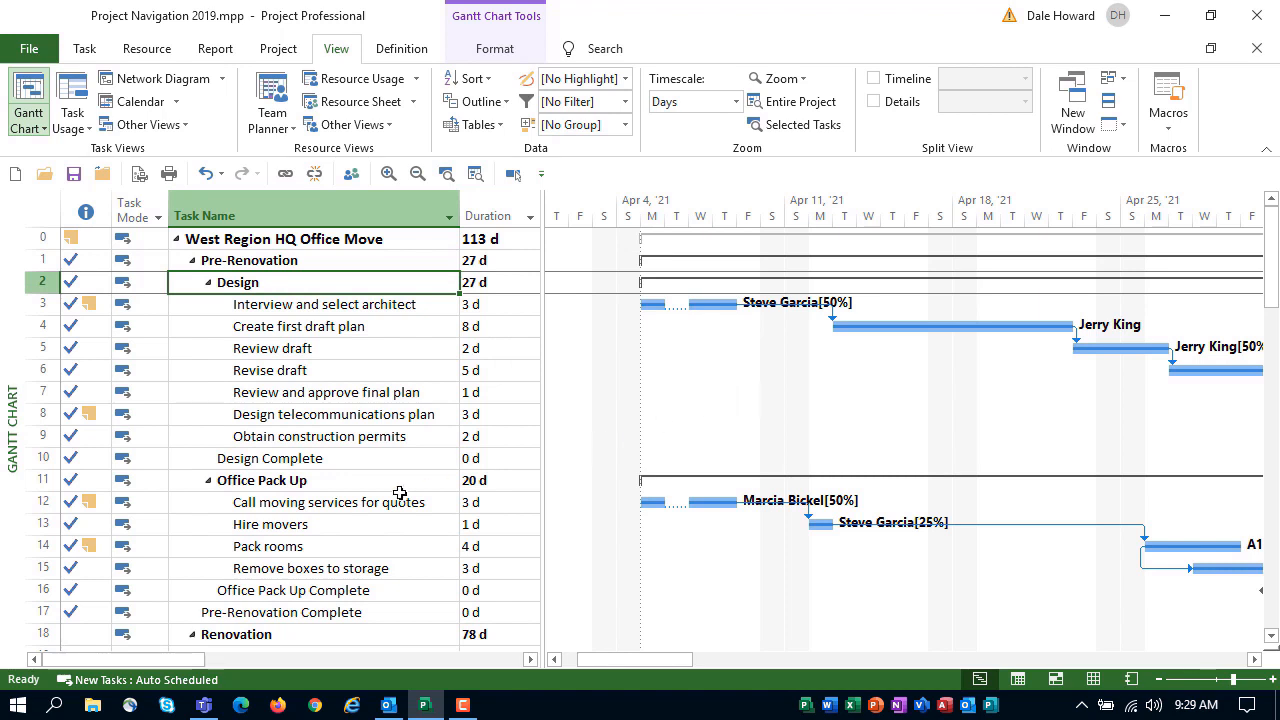
left_click(298, 480)
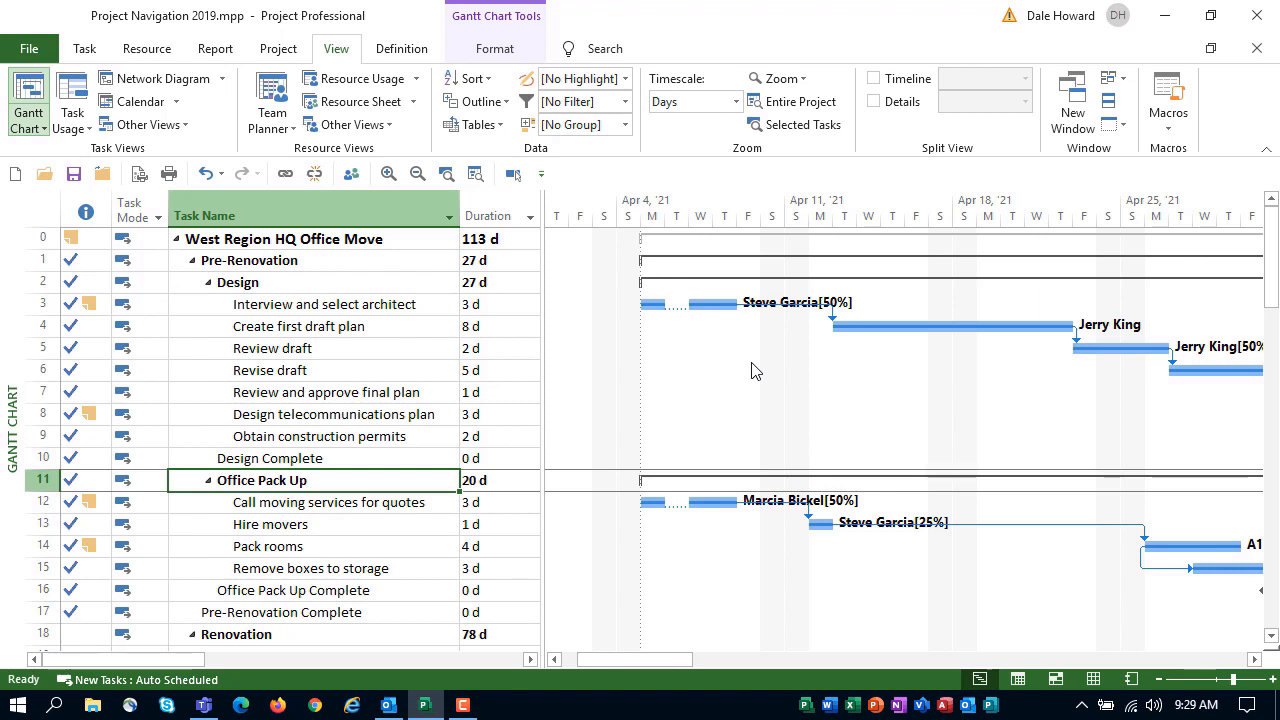
Switch to the Resource Usage view and review the second resource's assignments from Strip walls to Carpentry Inspection
left_click(375, 82)
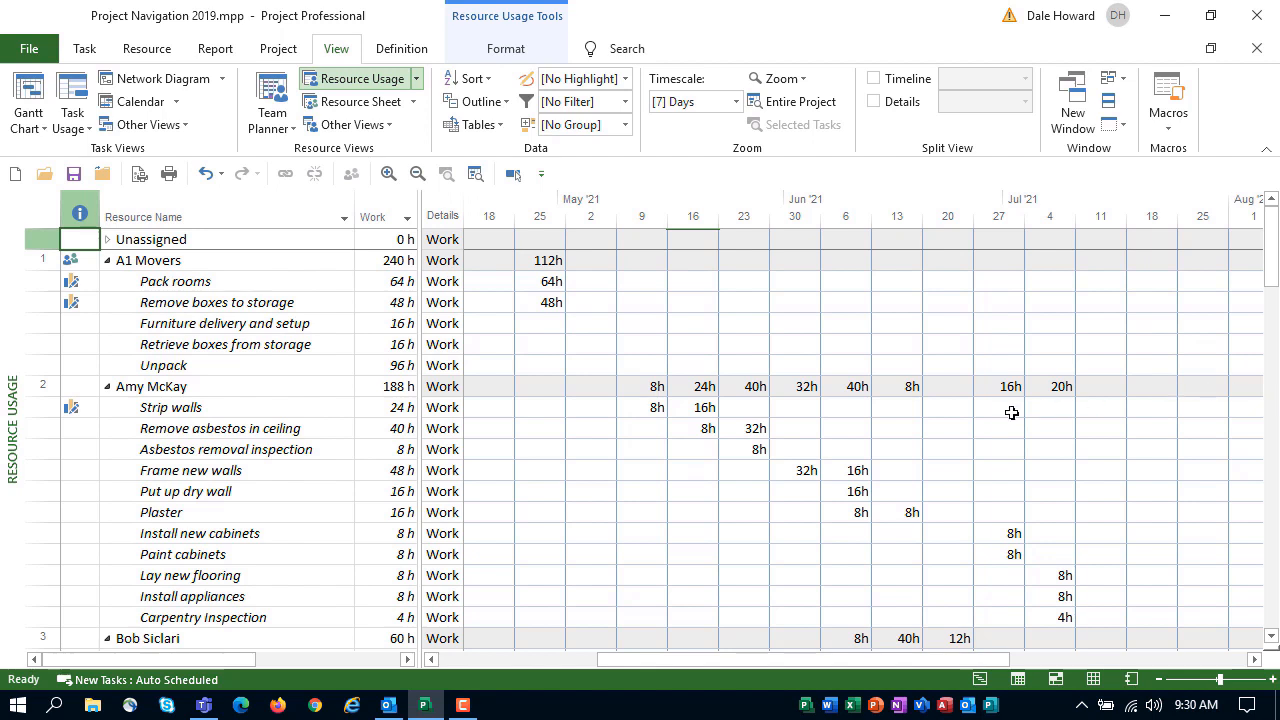
left_click_drag(237, 407, 214, 617)
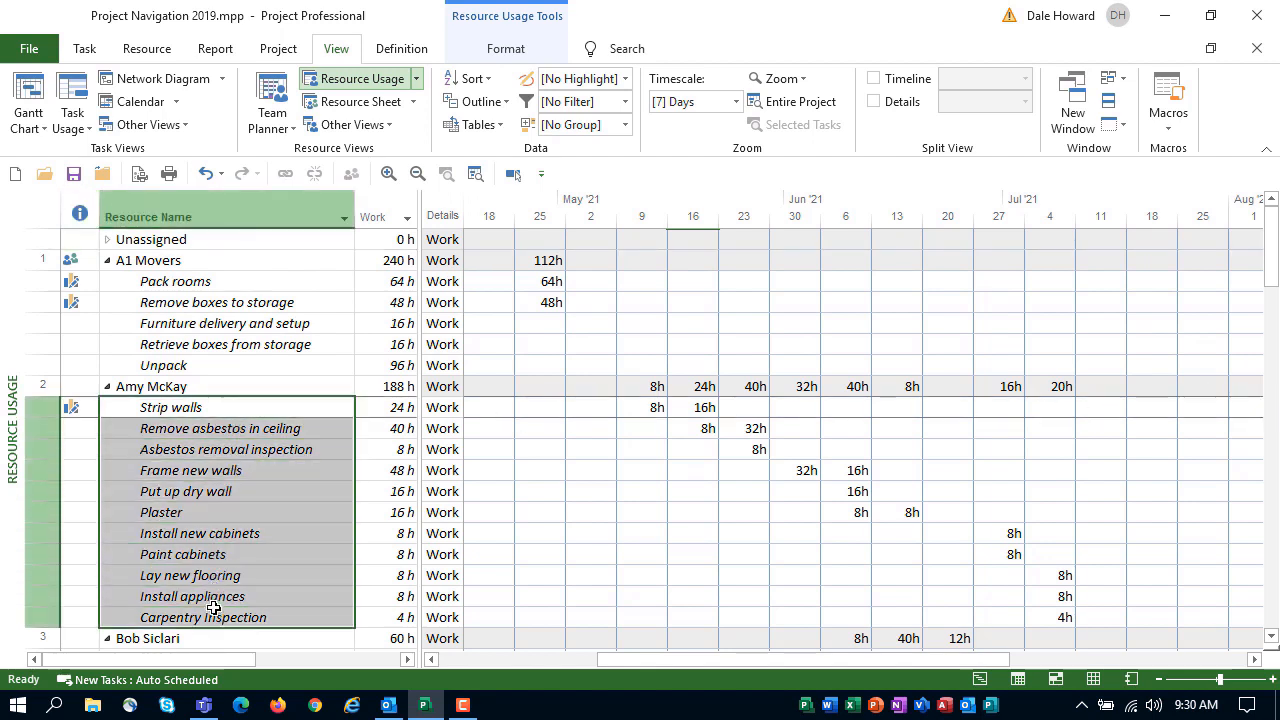
left_click(243, 407)
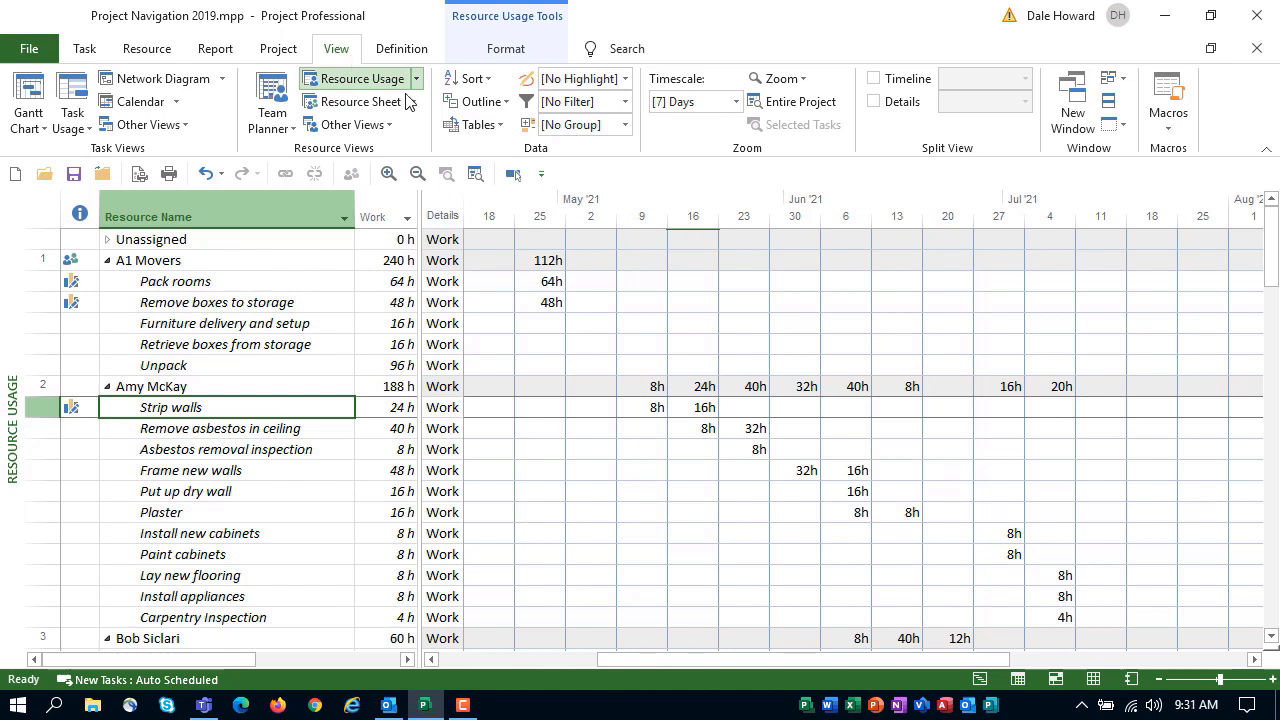
Group the resources by Assignments Keeping Outline Structure and widen the Resource Name column and the table area so the Work column fits
left_click(624, 125)
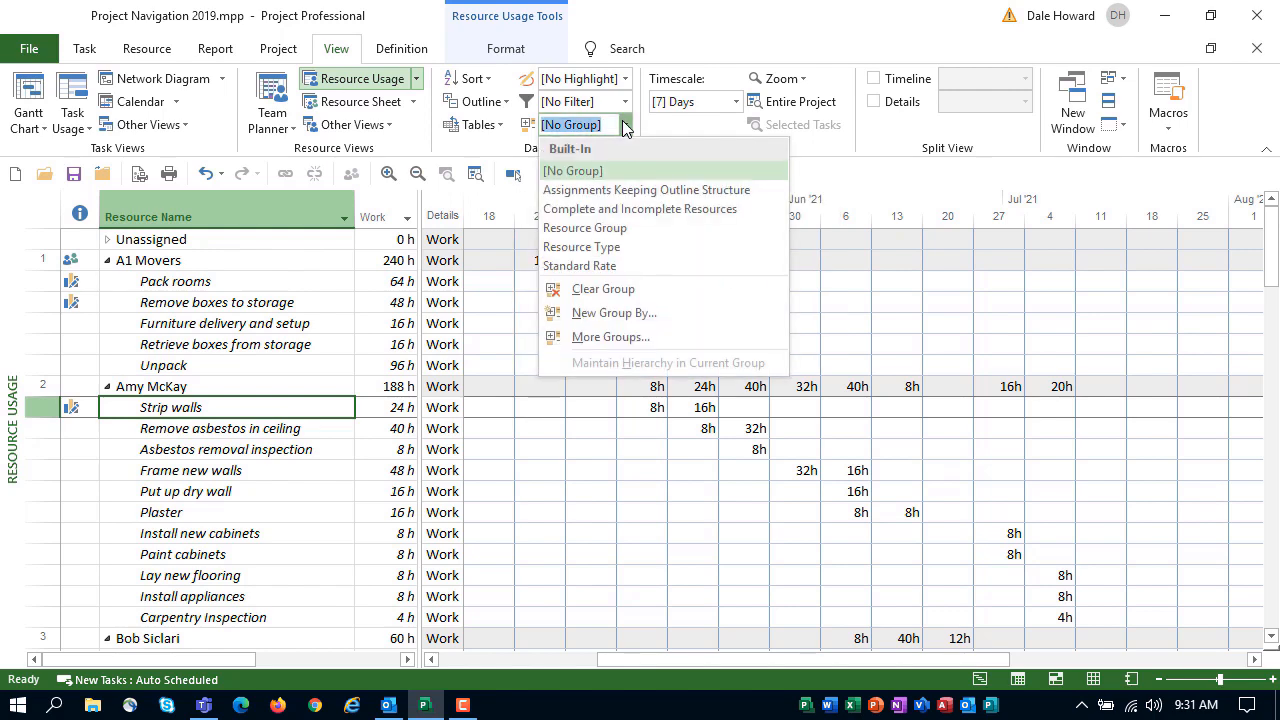
left_click(652, 190)
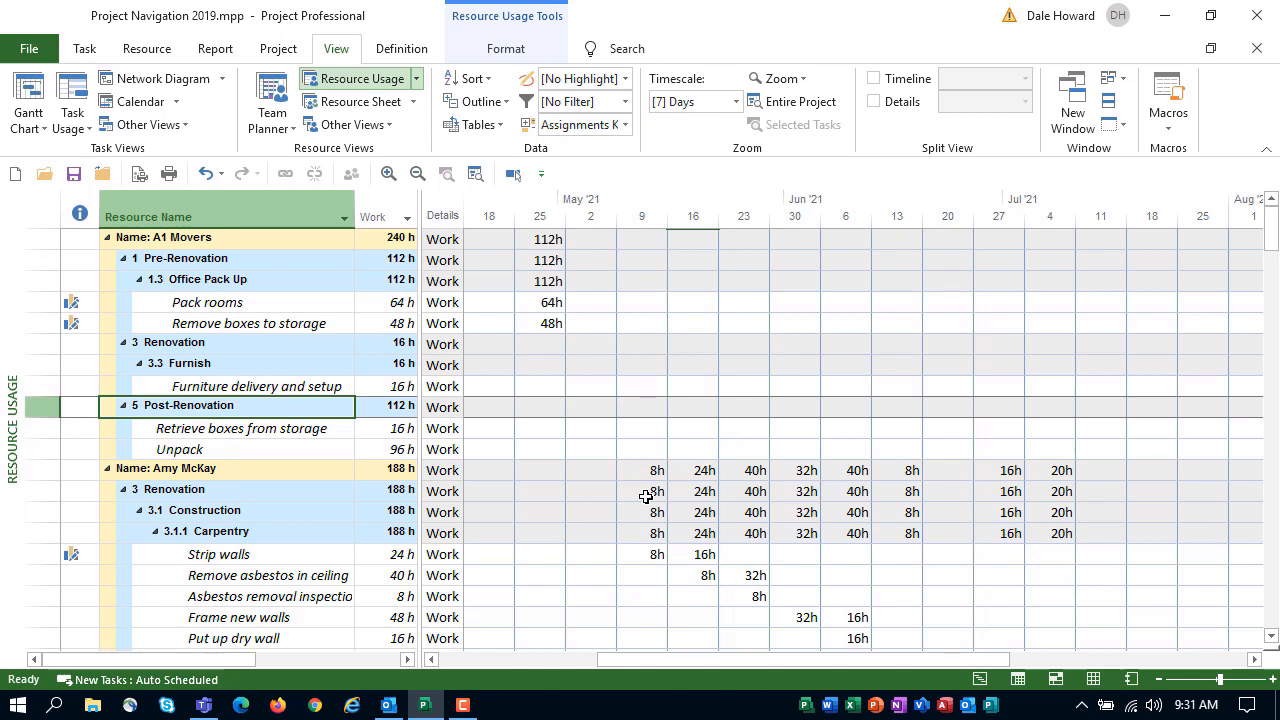
left_click_drag(354, 216, 397, 218)
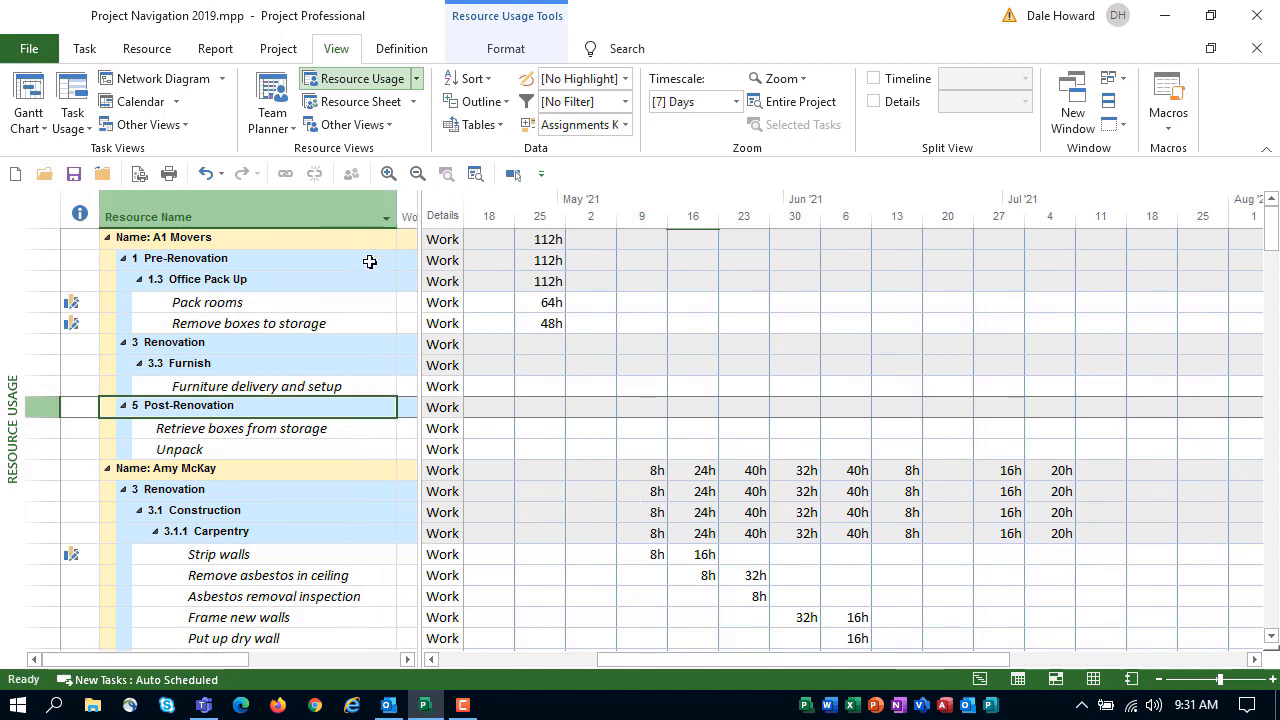
left_click_drag(420, 335, 462, 345)
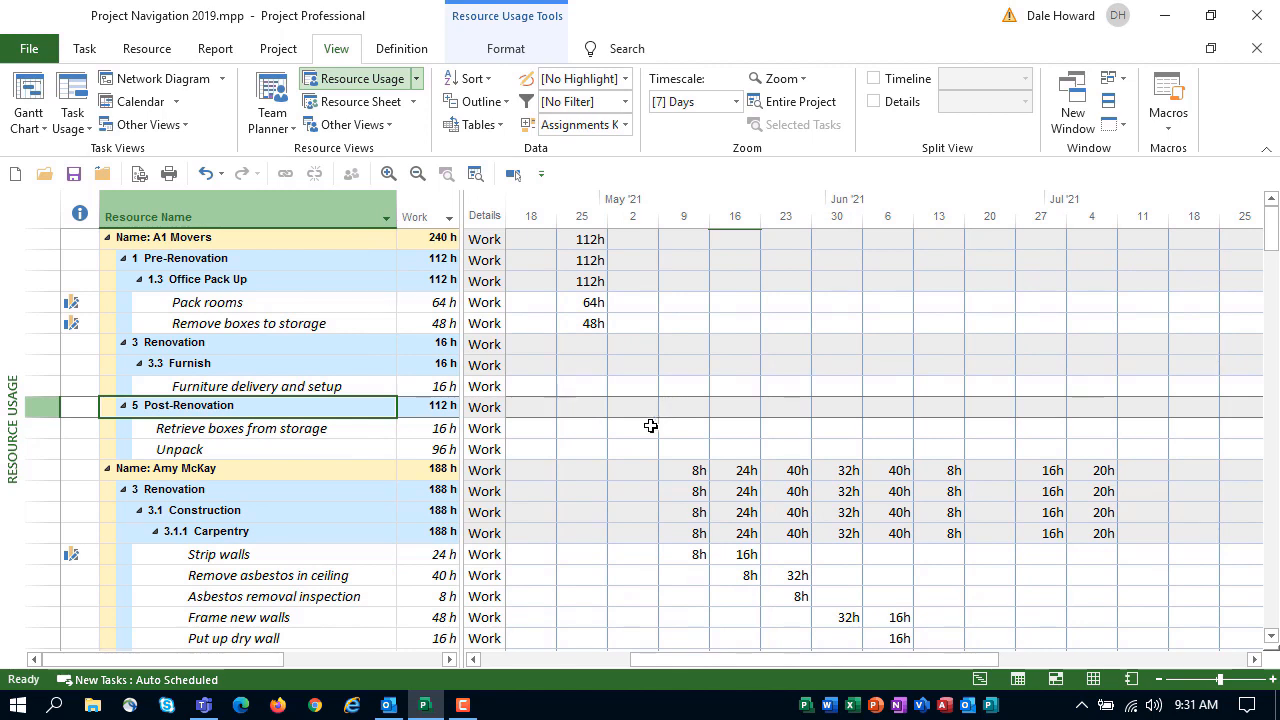
scroll(640, 432, "down", 3)
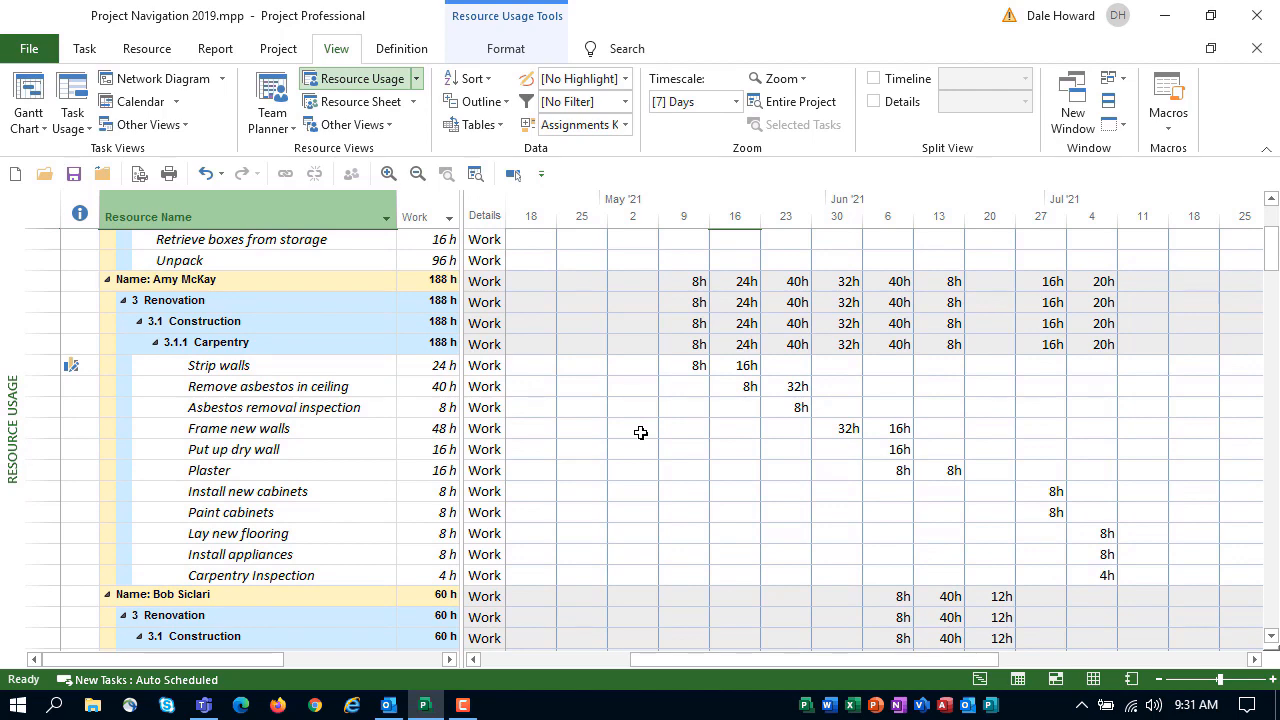
scroll(640, 432, "up", 3)
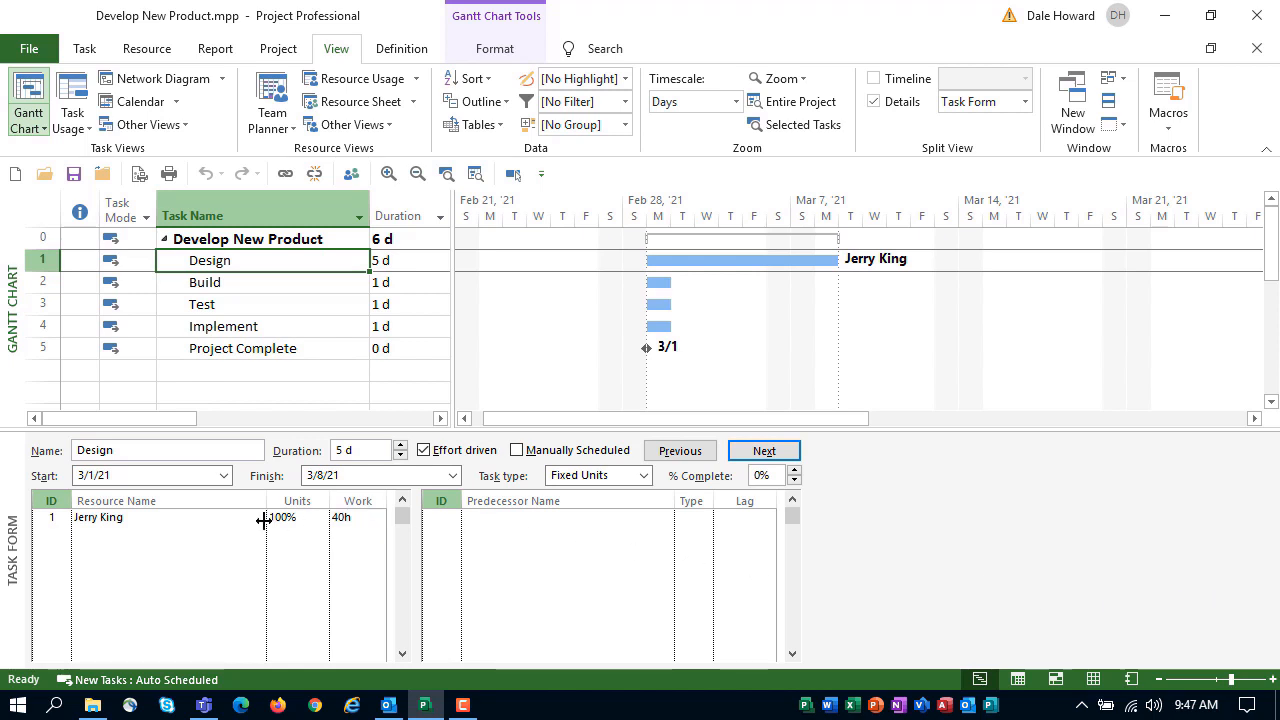
Inspect the Personal Day exception in the working-time calendar of the resource assigned to Design, leaving the dialogs without changes
double_click(176, 518)
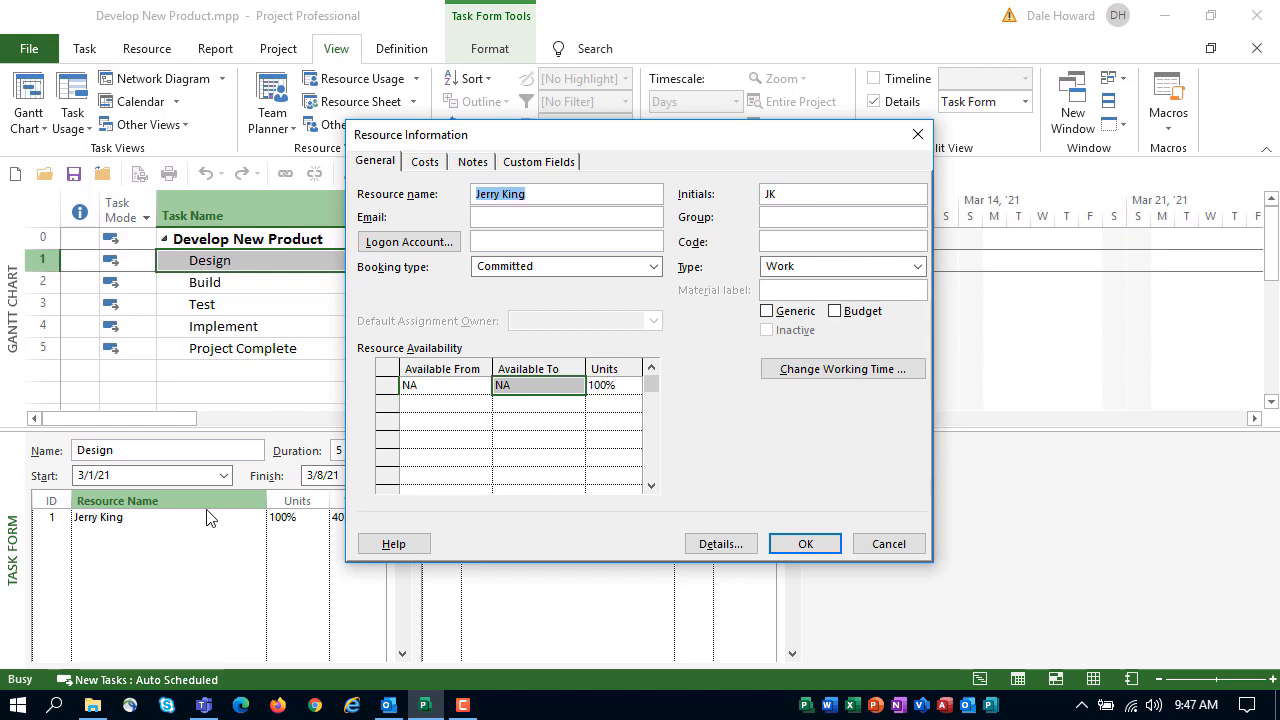
left_click(847, 370)
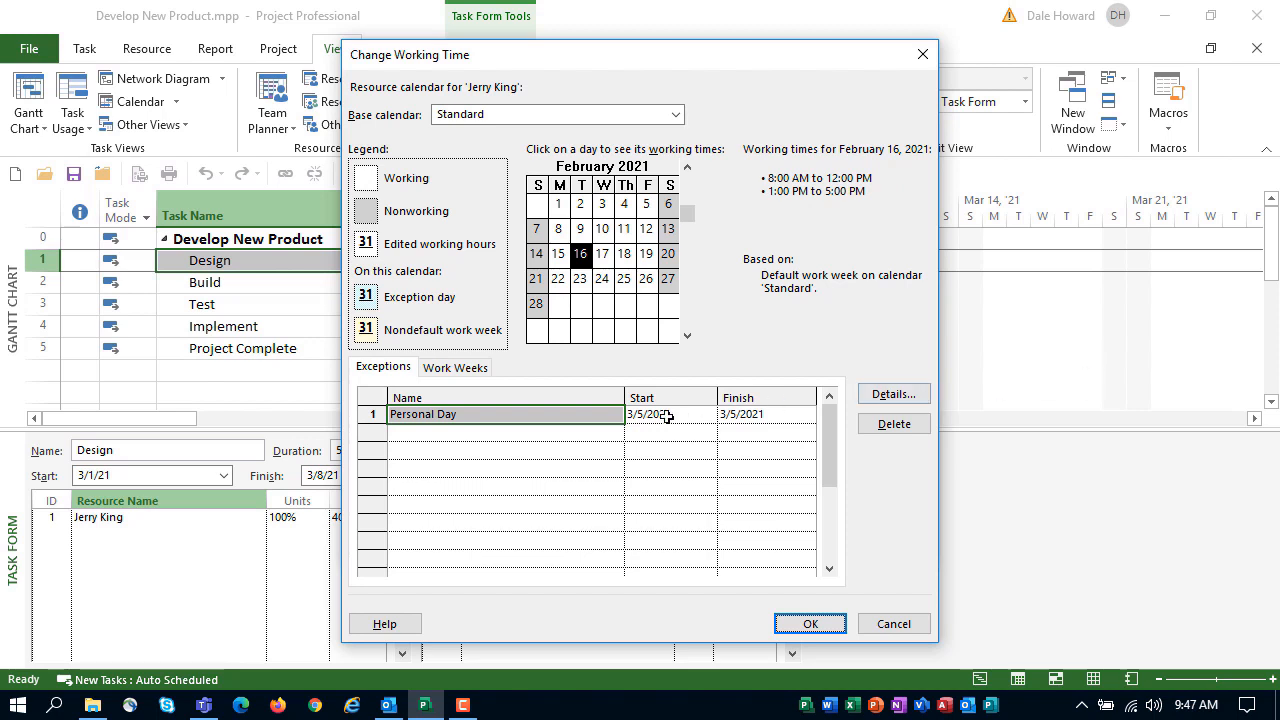
left_click(572, 420)
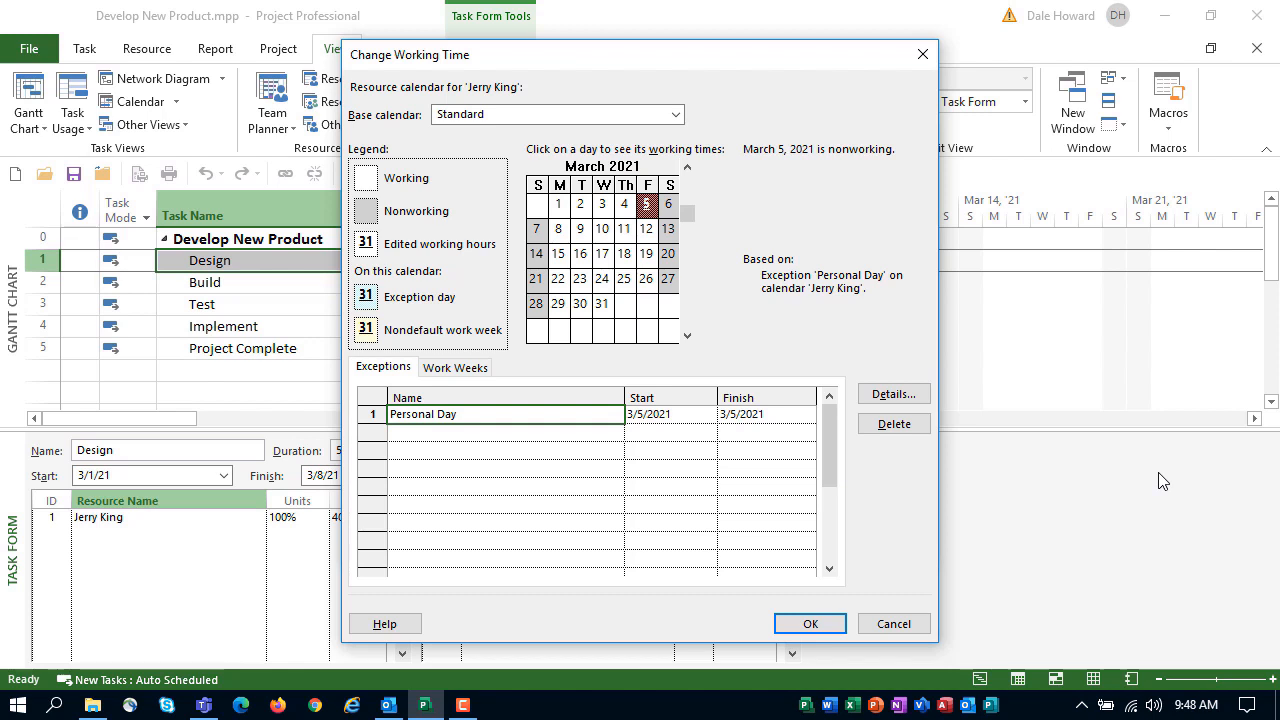
left_click(894, 627)
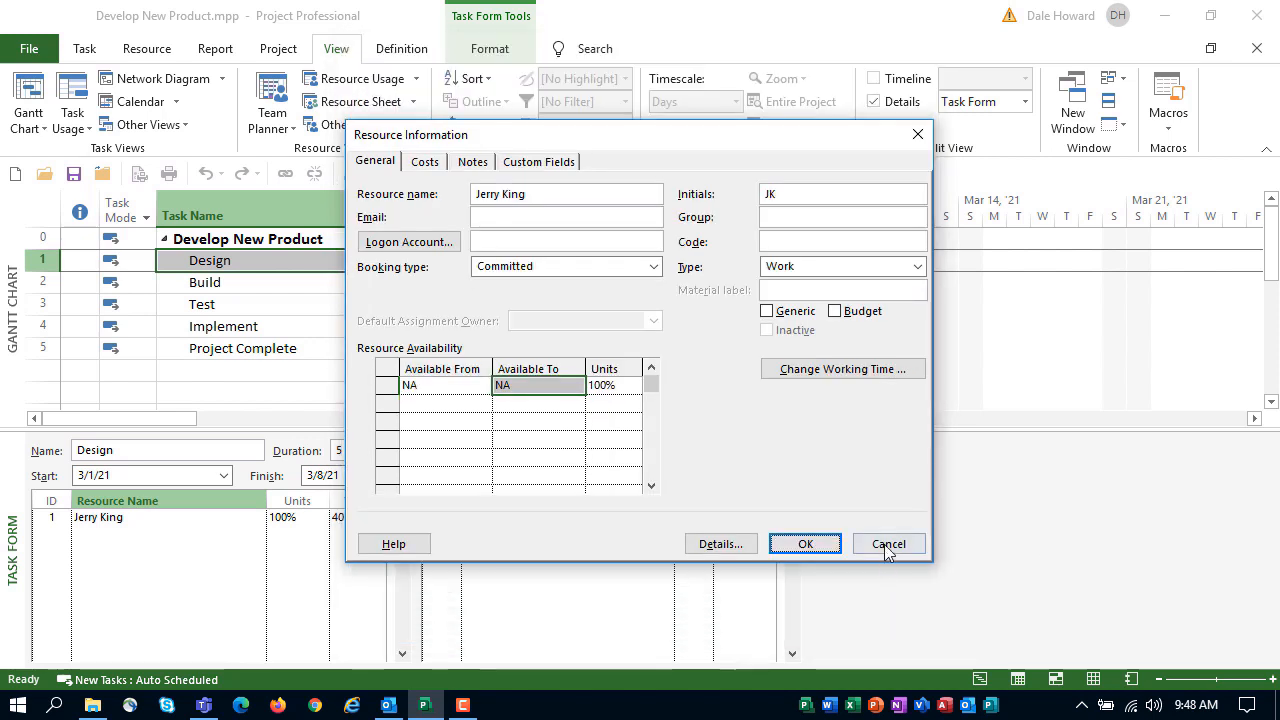
left_click(885, 545)
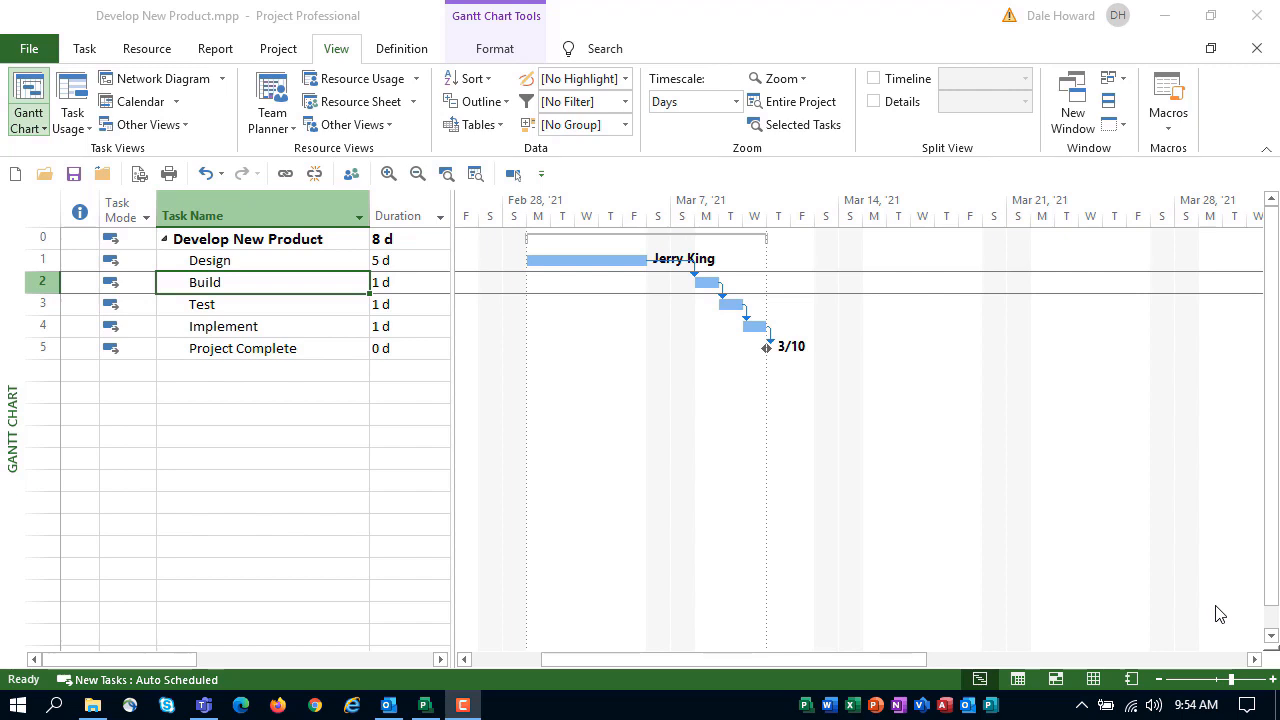
Split the Gantt Chart view to show the Task Form for the Build task
right_click(585, 404)
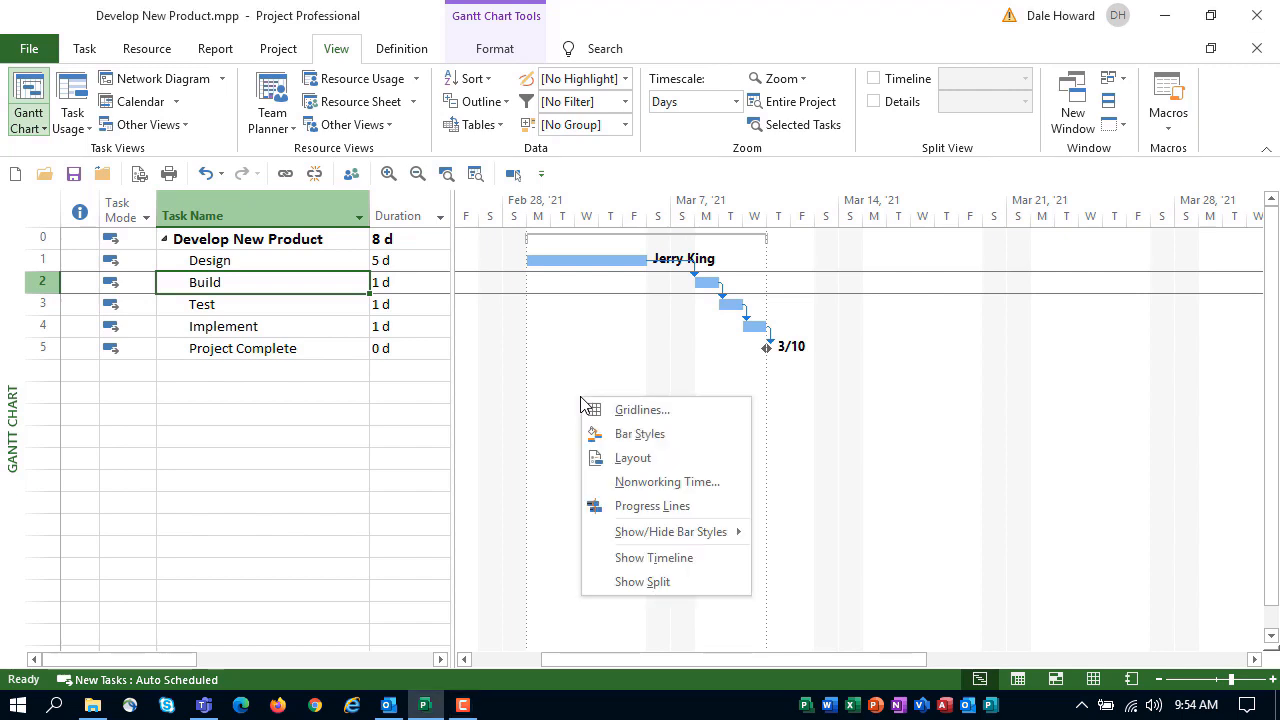
left_click(684, 584)
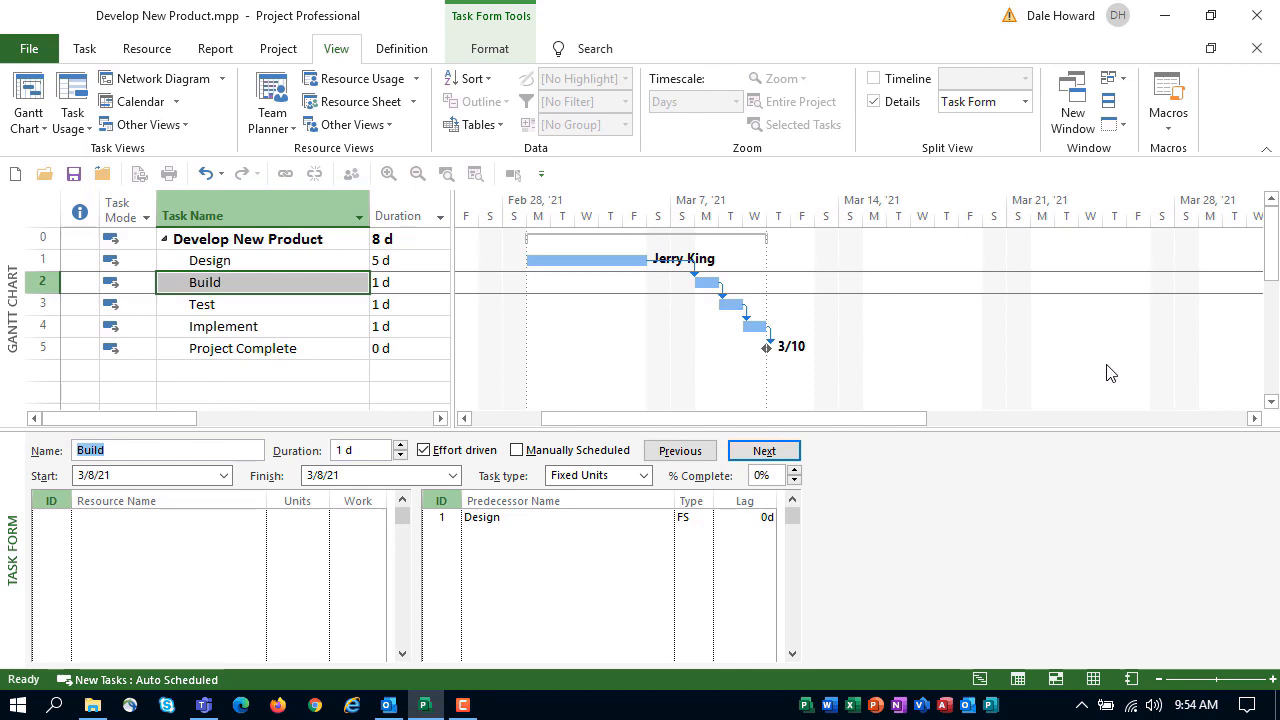
left_click(294, 281)
left_click(291, 285)
Add the second, third and fourth available resources to the Build task in the Task Form
left_click(210, 522)
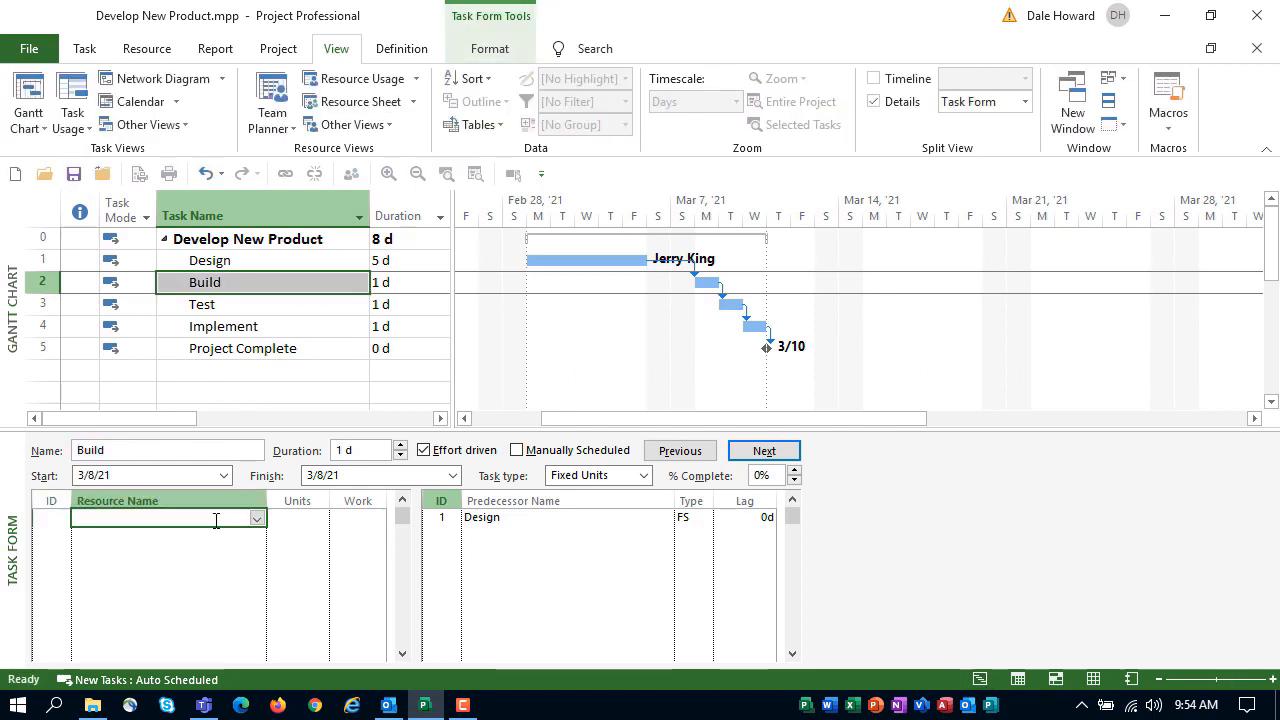
left_click(257, 520)
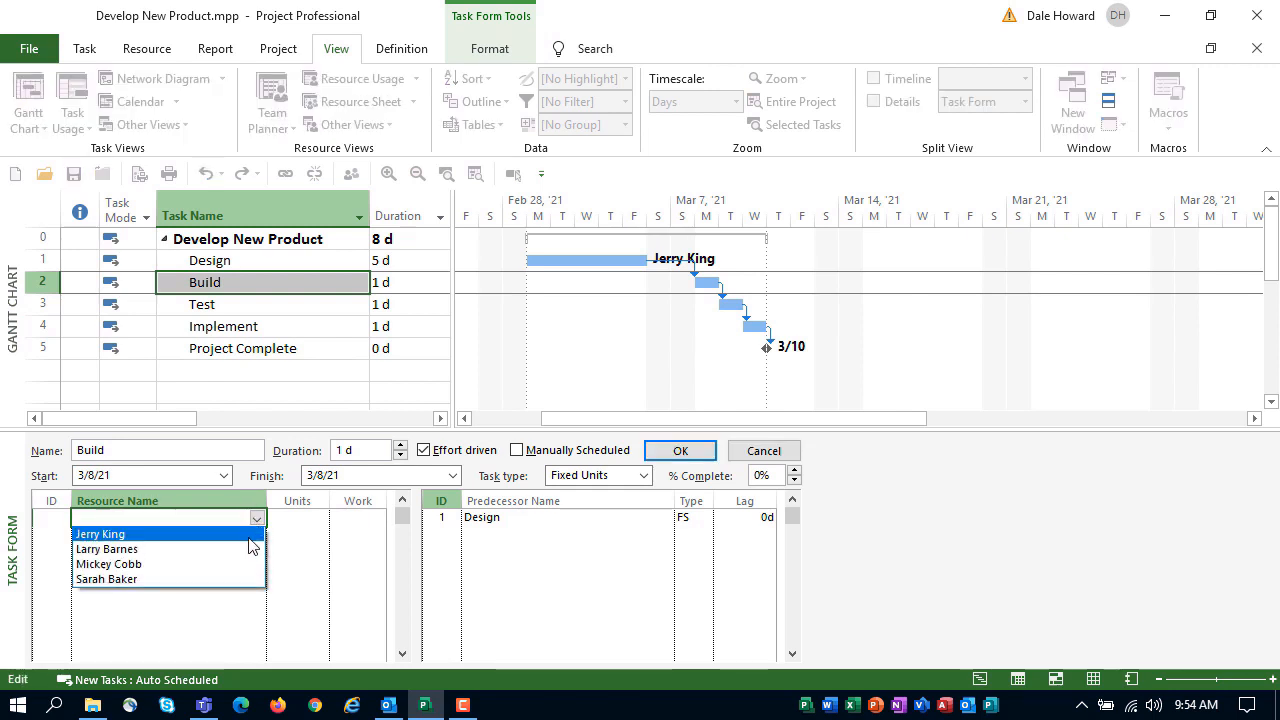
left_click(240, 549)
left_click(234, 537)
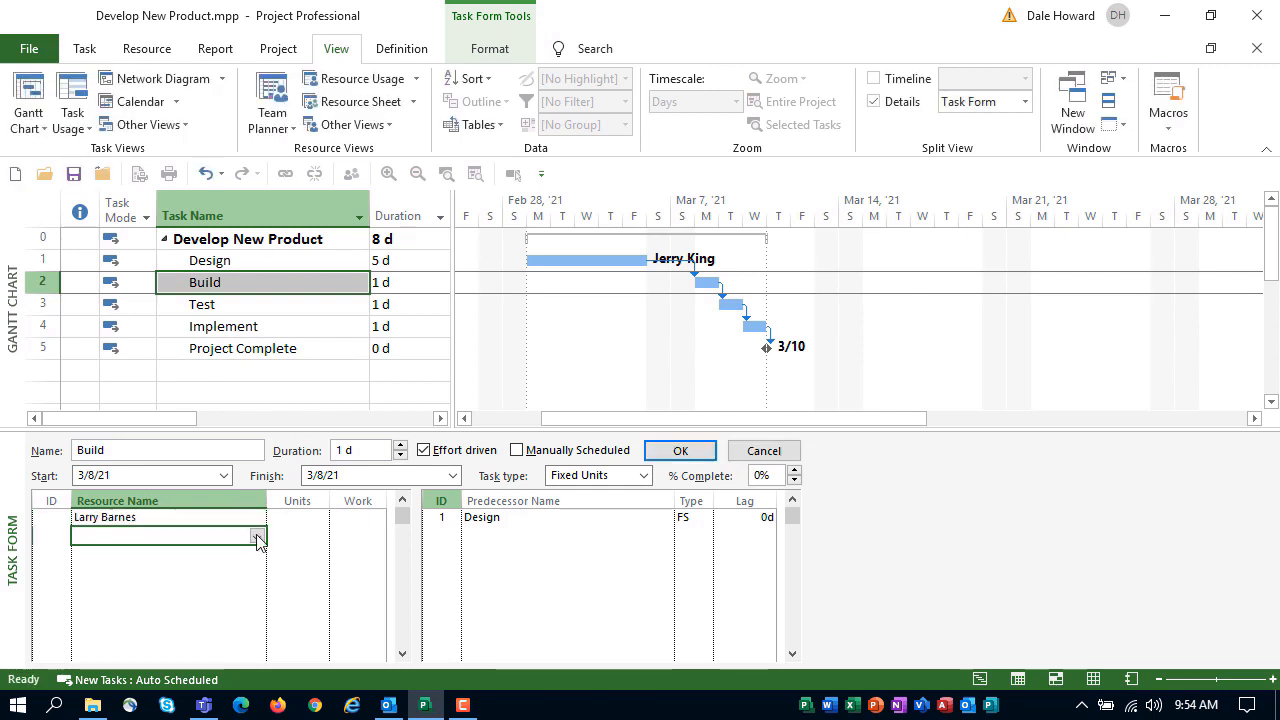
left_click(257, 537)
left_click(210, 582)
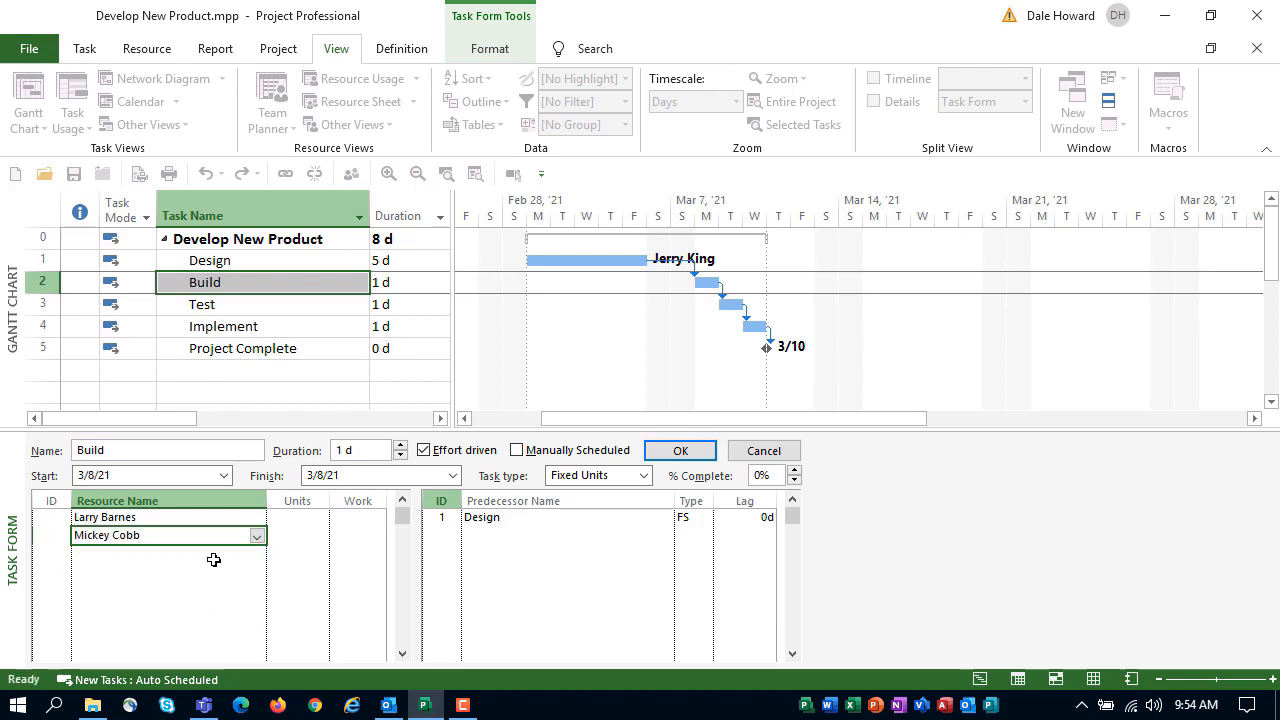
left_click(211, 555)
left_click(257, 555)
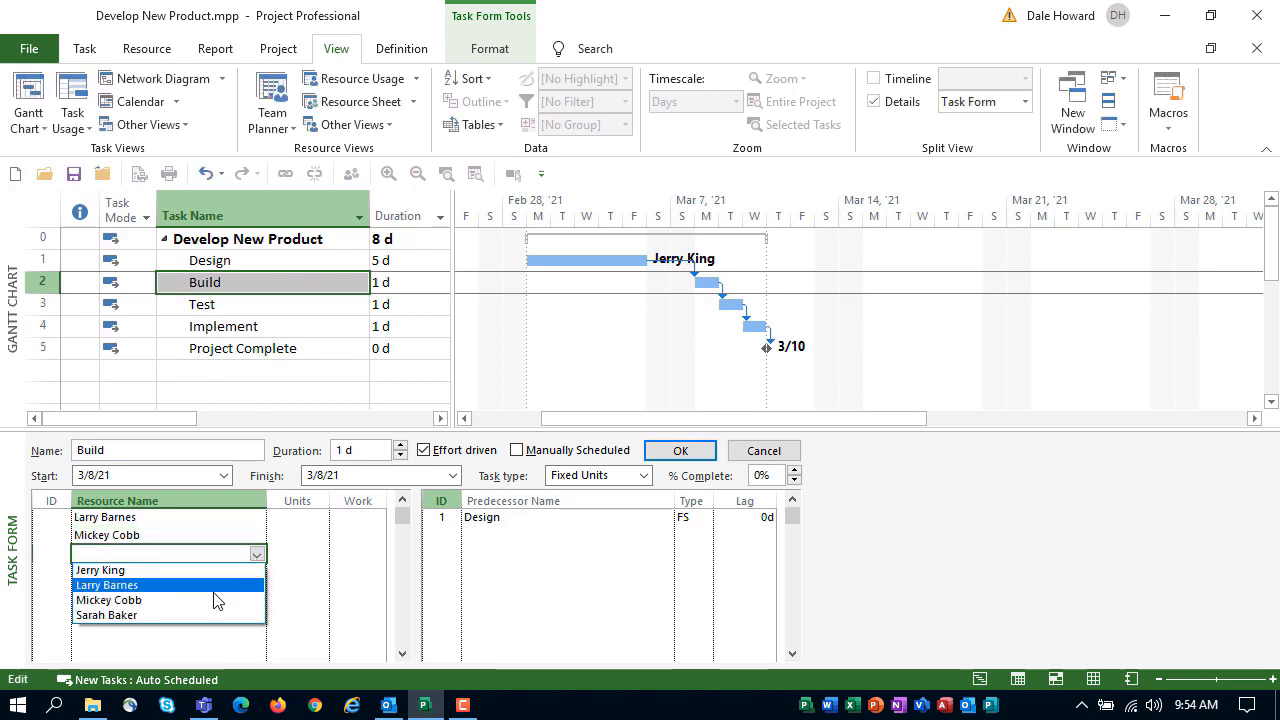
left_click(206, 614)
Set the assignment units to 100% for each of the three Build resources
left_click(298, 523)
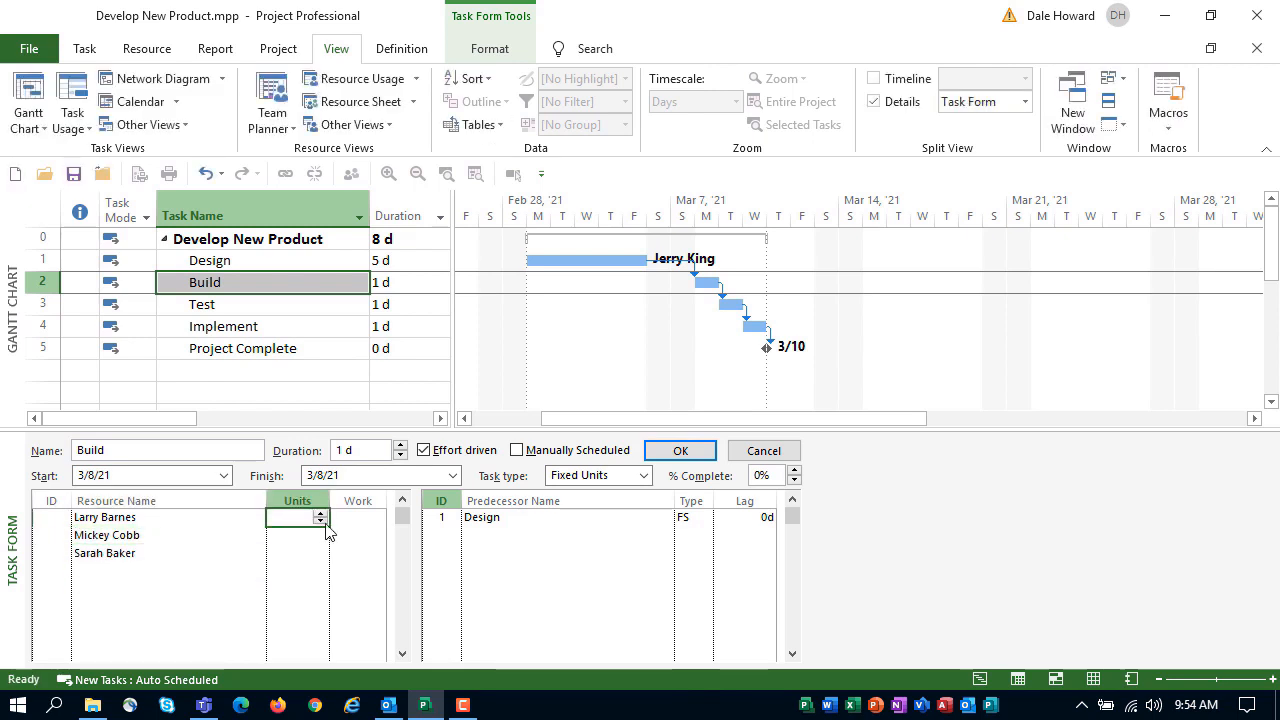
left_click(321, 513)
left_click(325, 540)
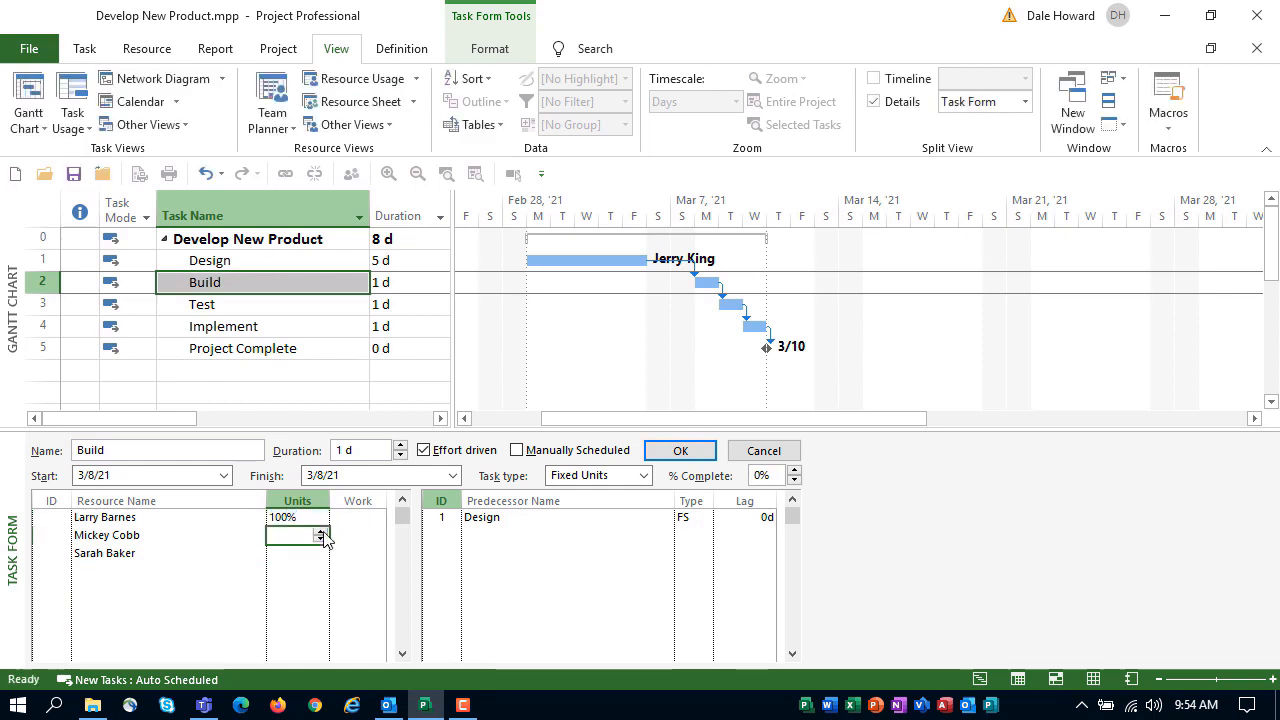
left_click(321, 534)
left_click(321, 555)
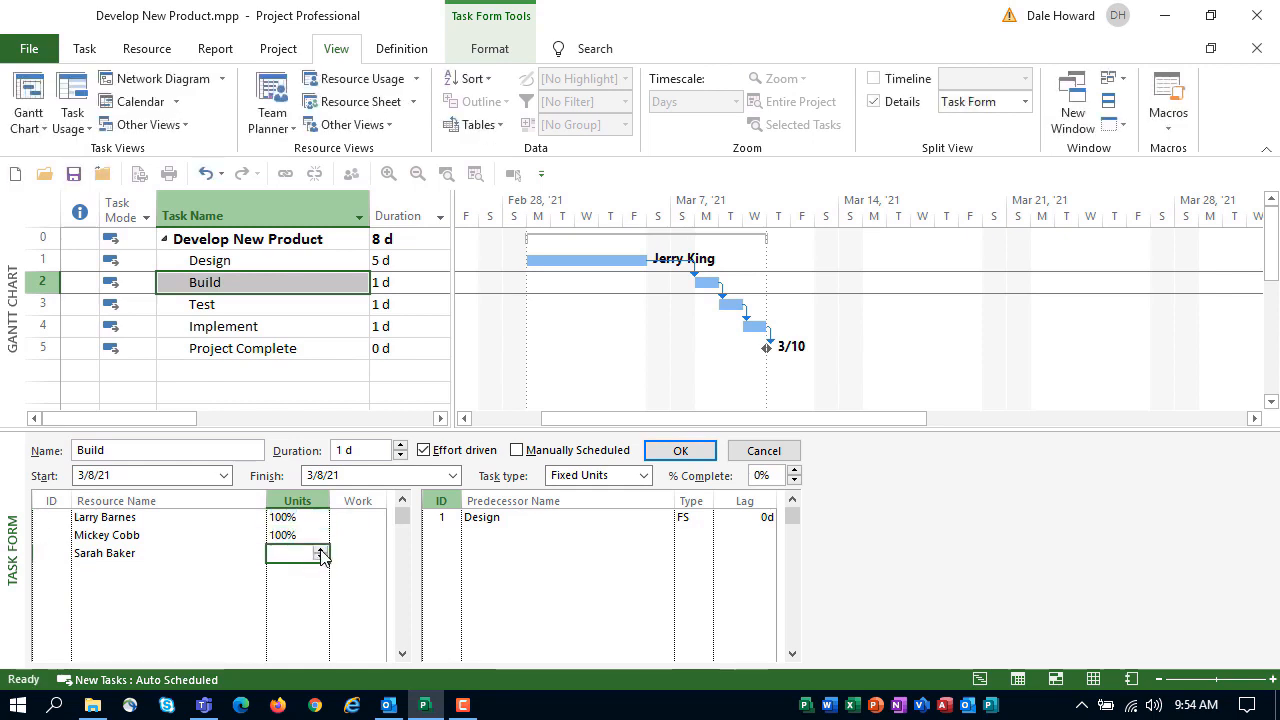
left_click(321, 555)
Enter 40 hours of work for each of the three Build resources and apply the assignments
left_click(356, 521)
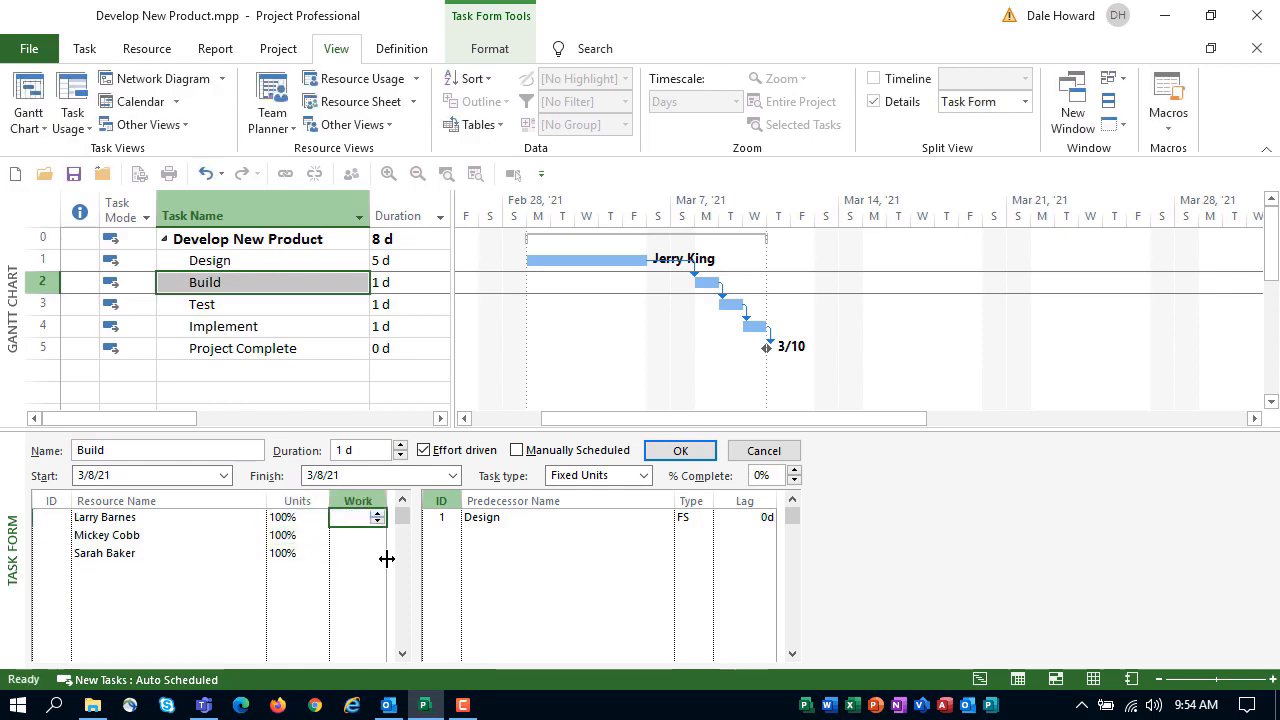
type("40")
key("Return")
type("40")
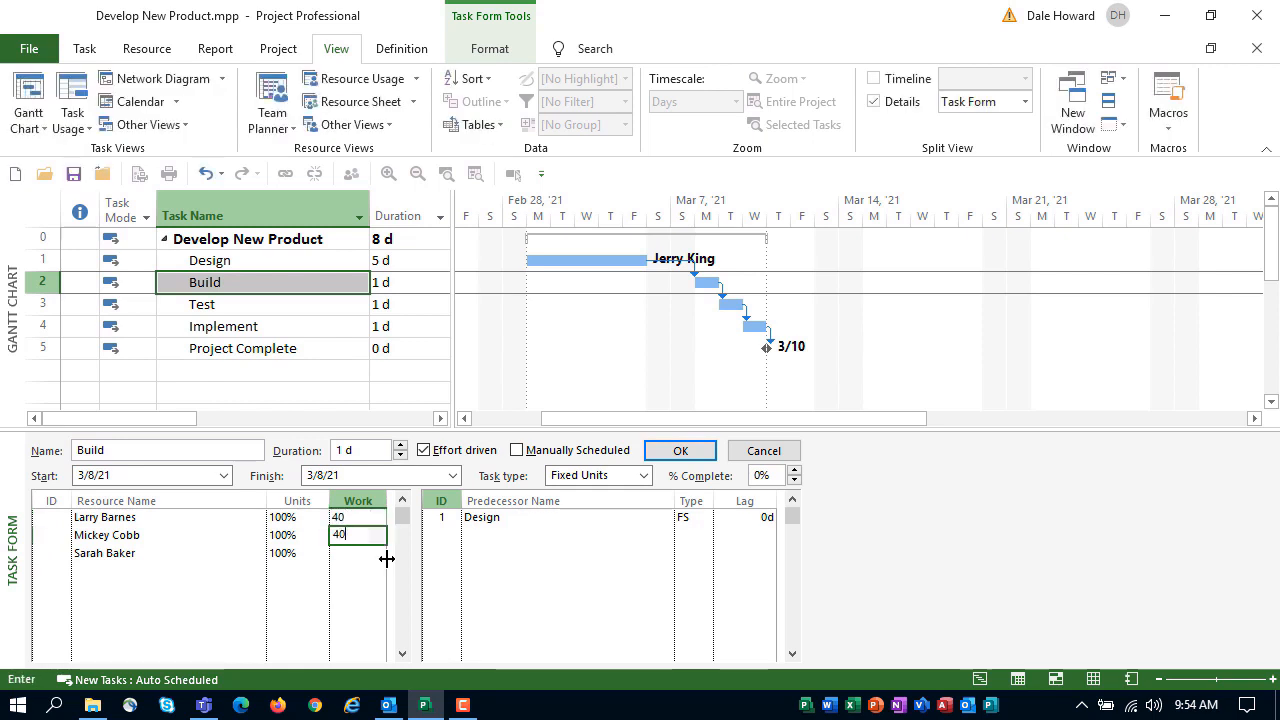
key("Return")
type("40")
key("Return")
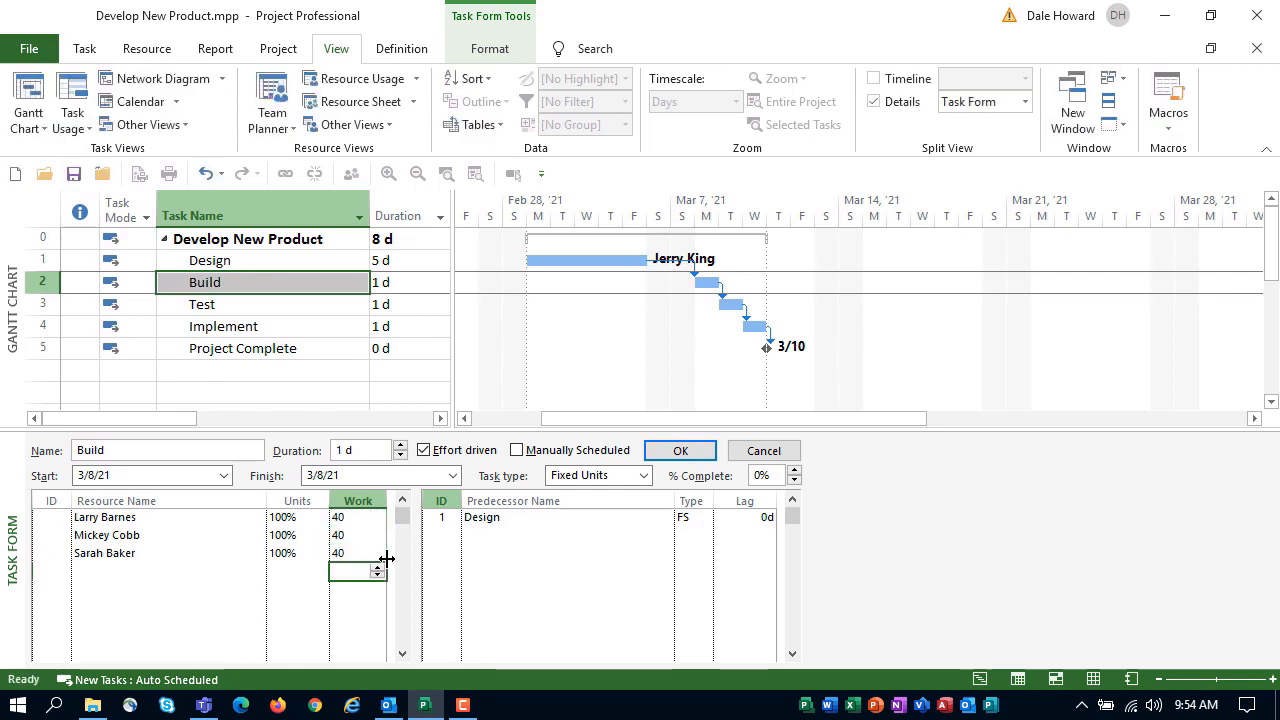
left_click(681, 452)
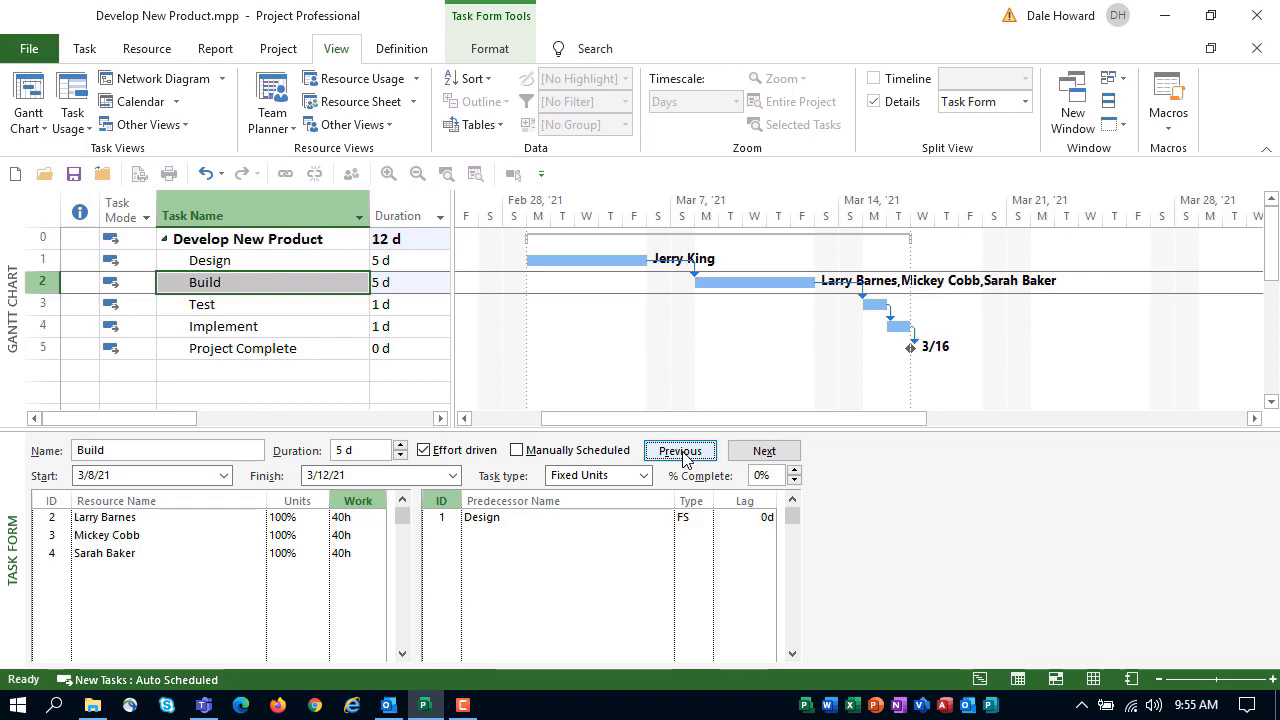
Show the Schedule details in the Task Form and set the second Build resource's delay to 5d
right_click(897, 530)
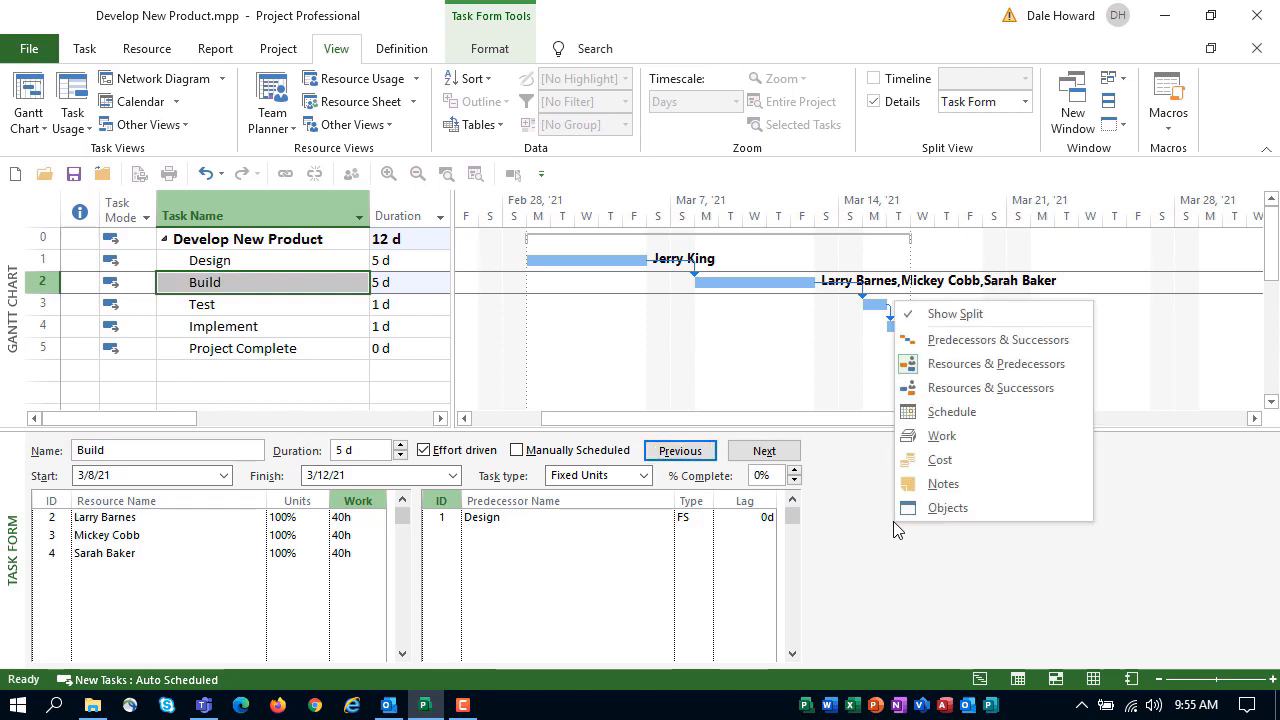
left_click(1005, 418)
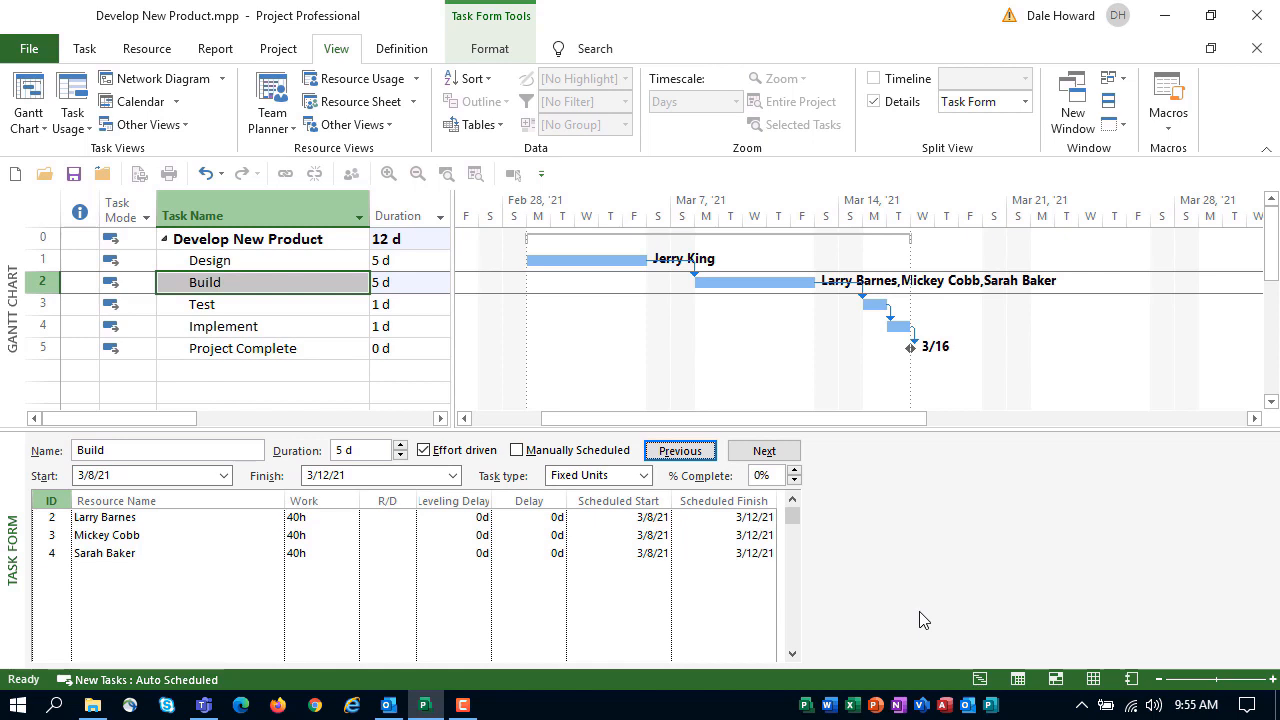
left_click(538, 537)
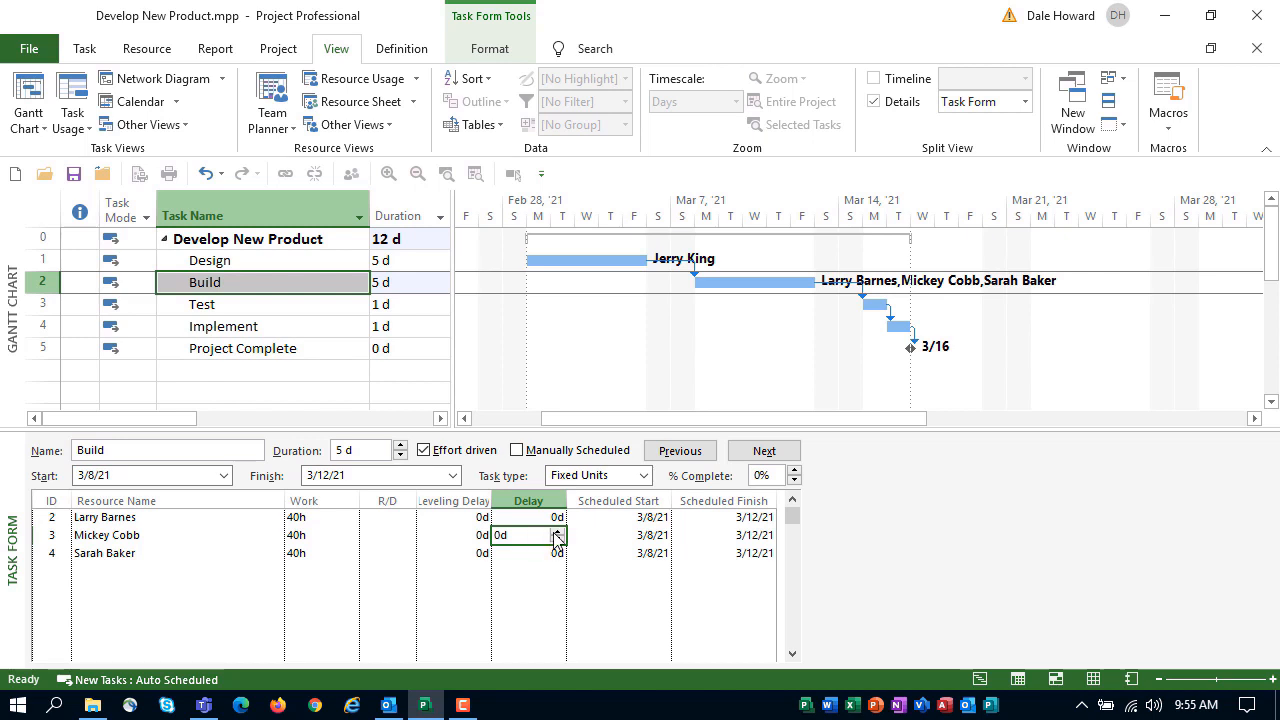
left_click(558, 532)
left_click(558, 532)
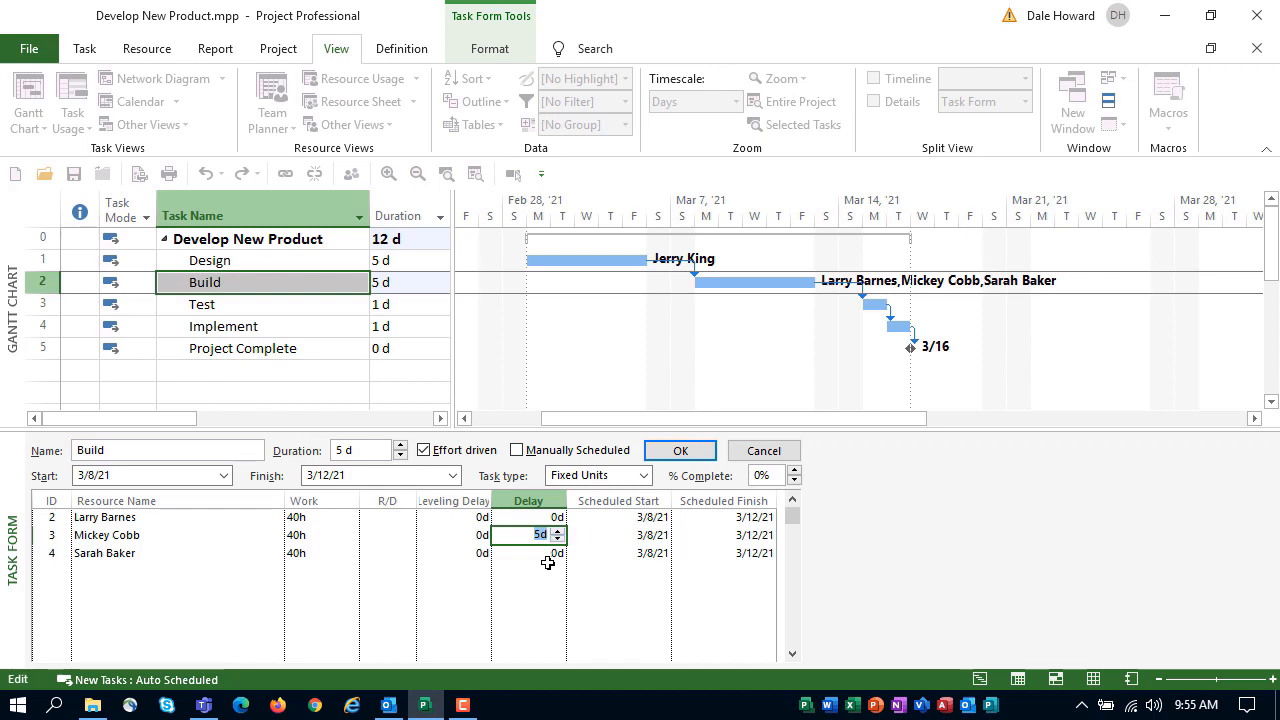
type("0d")
Set the third Build resource's delay to 10d and apply the staggered schedule
left_click(548, 556)
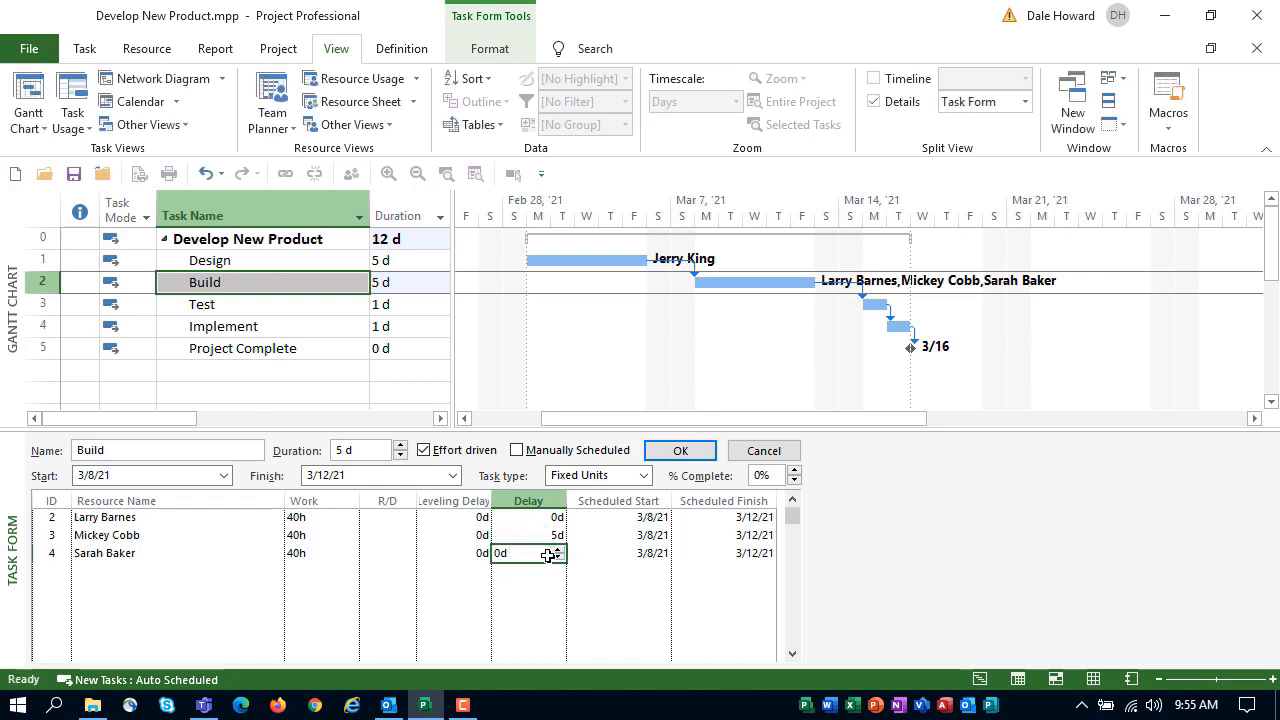
left_click(559, 550)
left_click(559, 550)
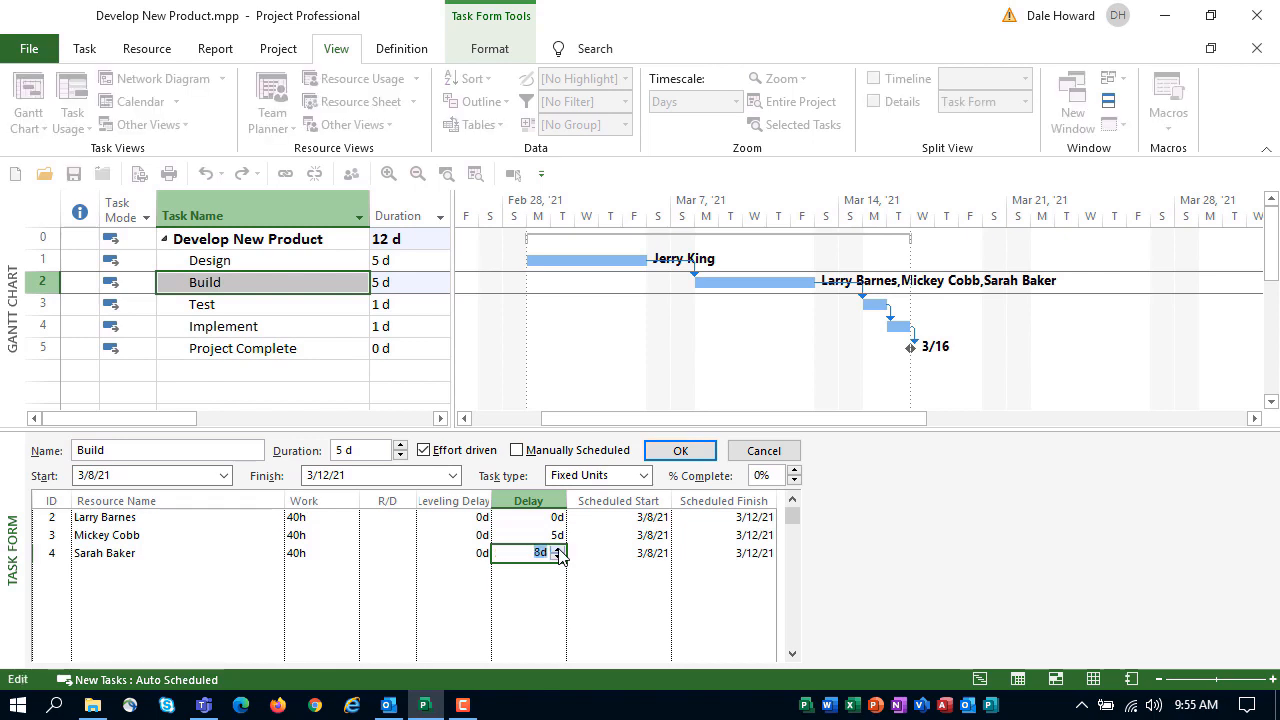
left_click(560, 554)
left_click(607, 553)
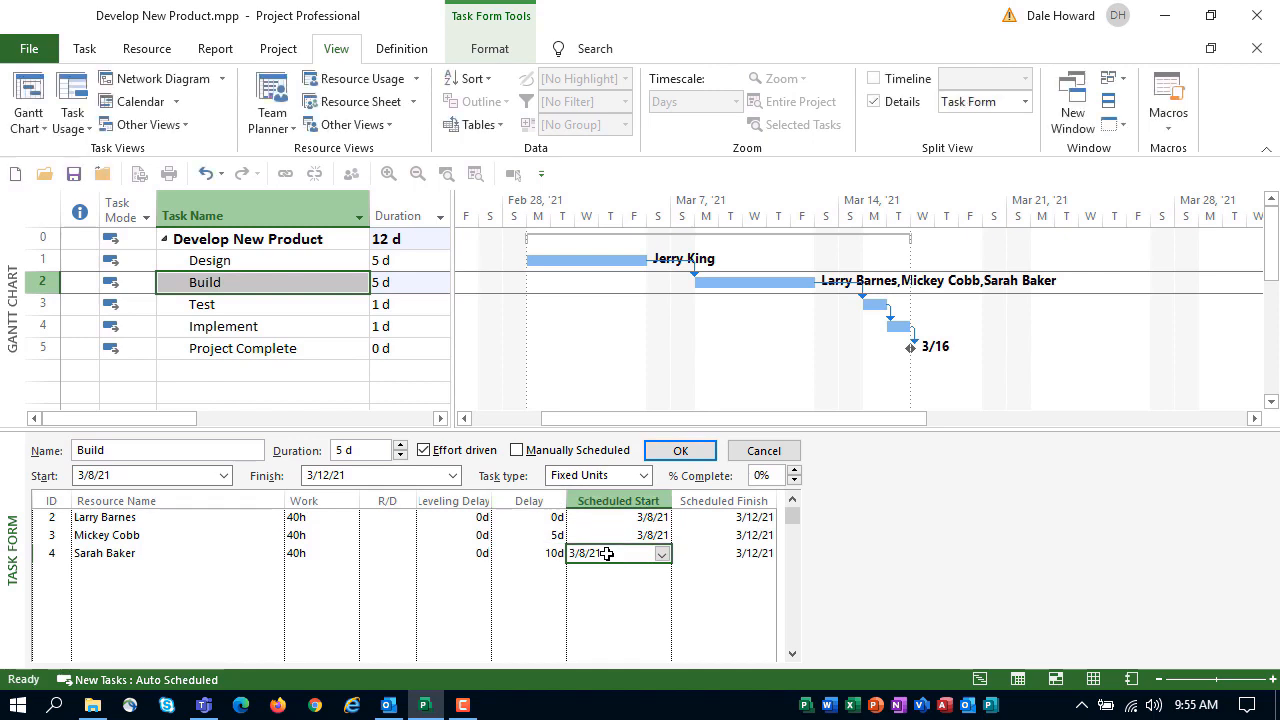
left_click(668, 452)
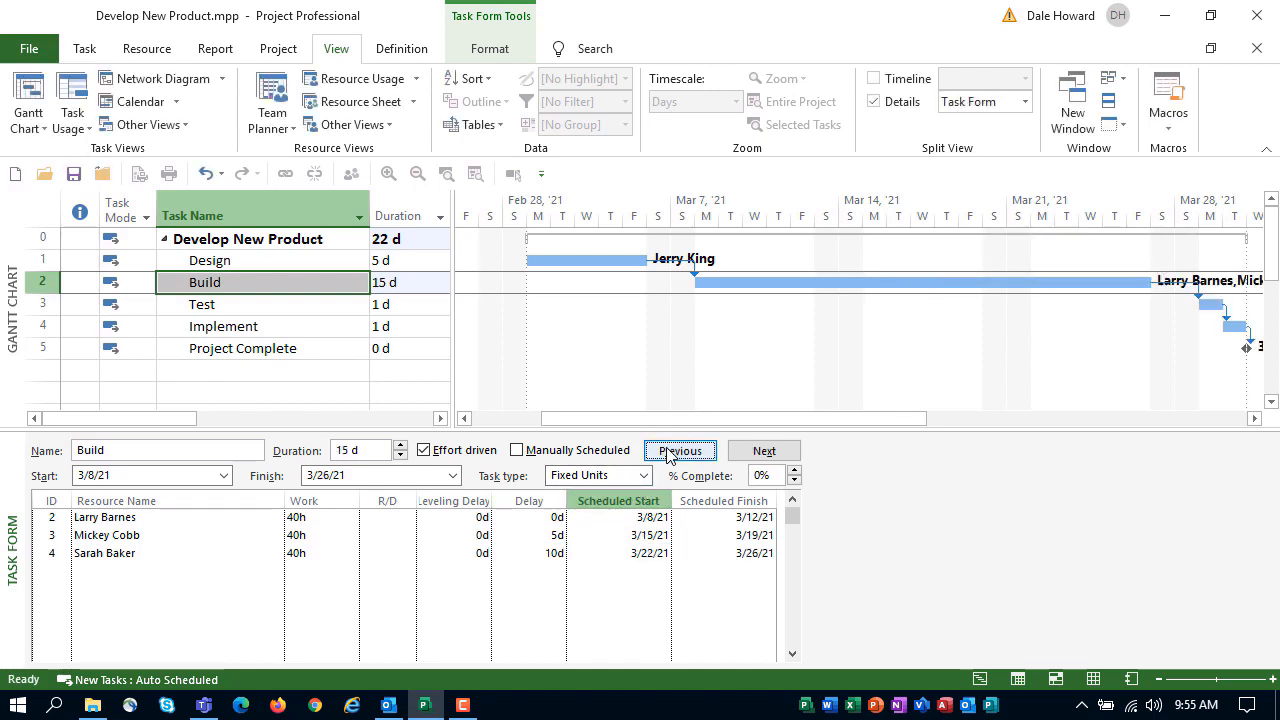